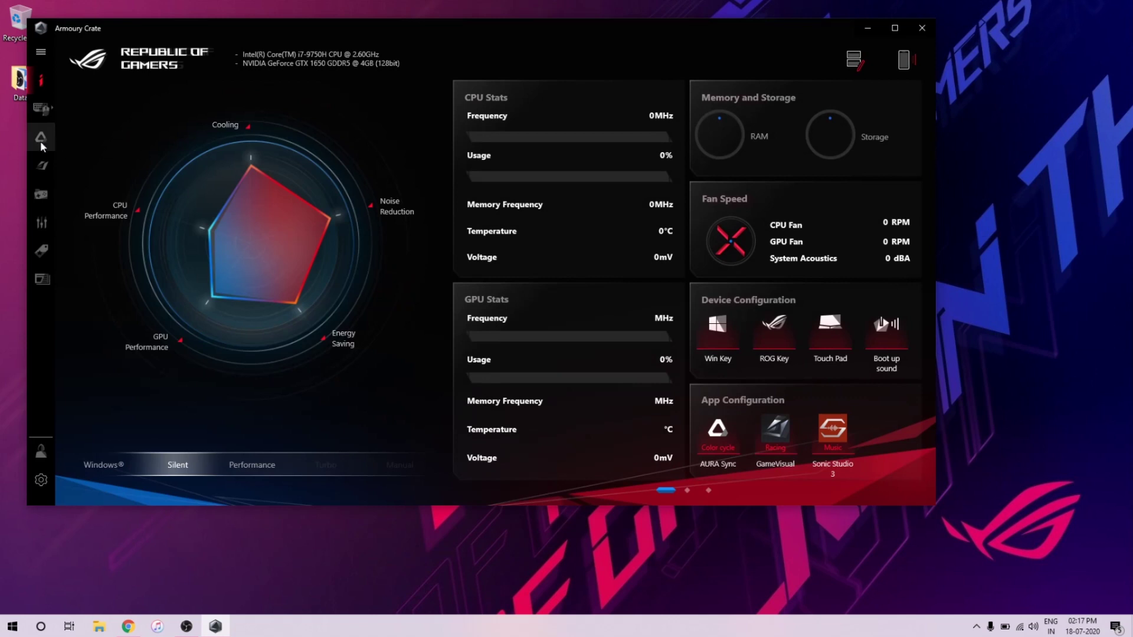
- Go to AURA Sync in Armoury Crate and show its basic lighting effects tab
click(41, 142)
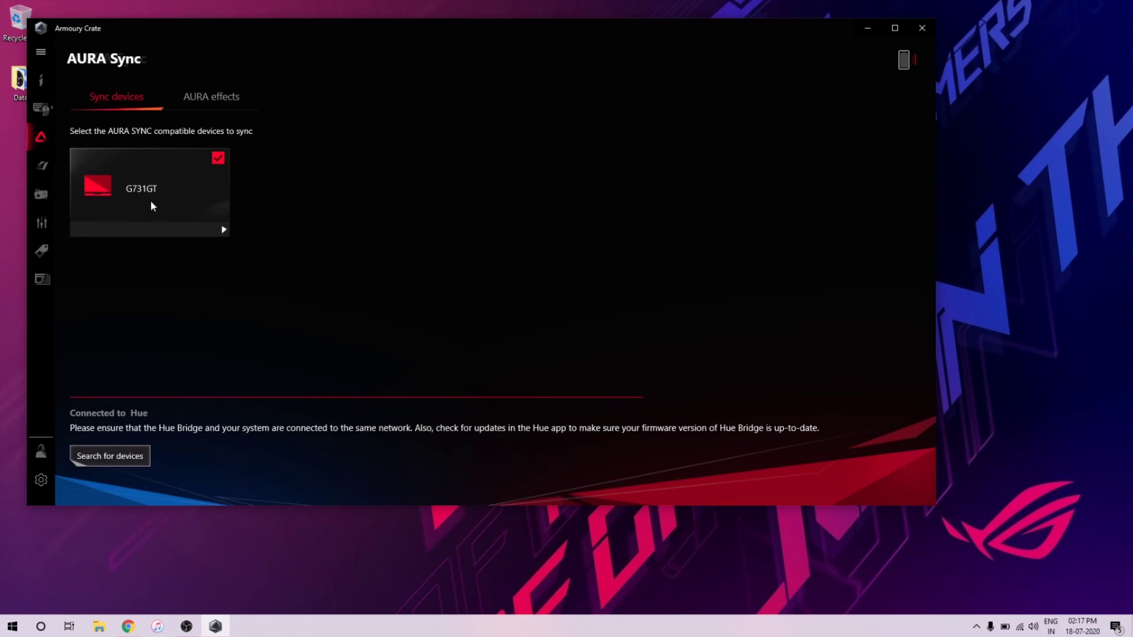
click(229, 97)
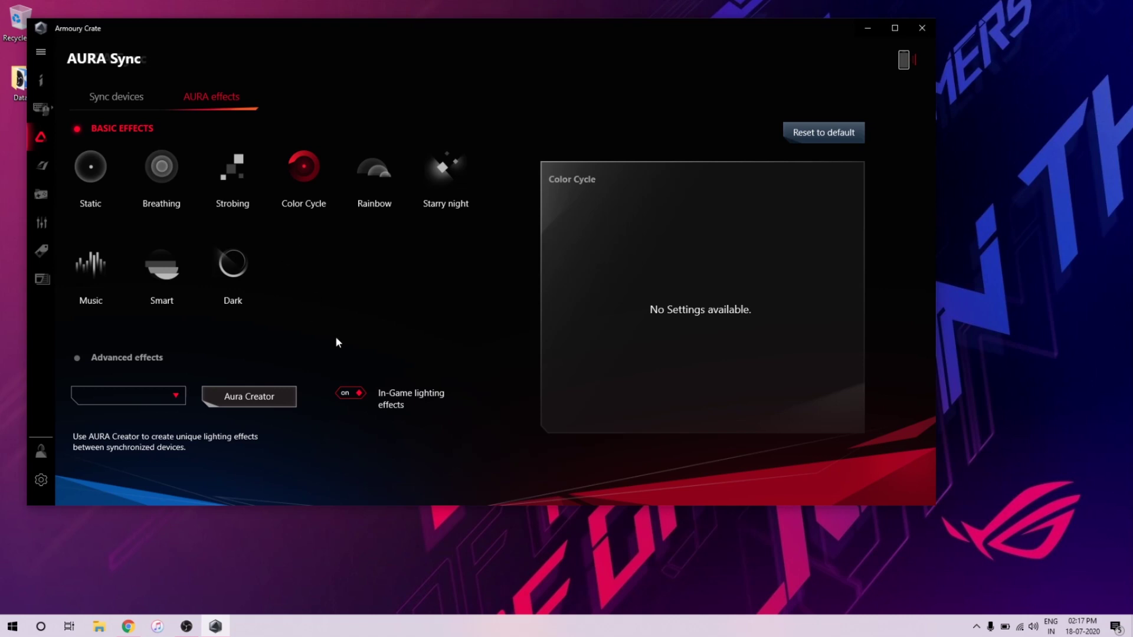
- Expand the Advanced effects list and launch AURA Creator from it
click(179, 401)
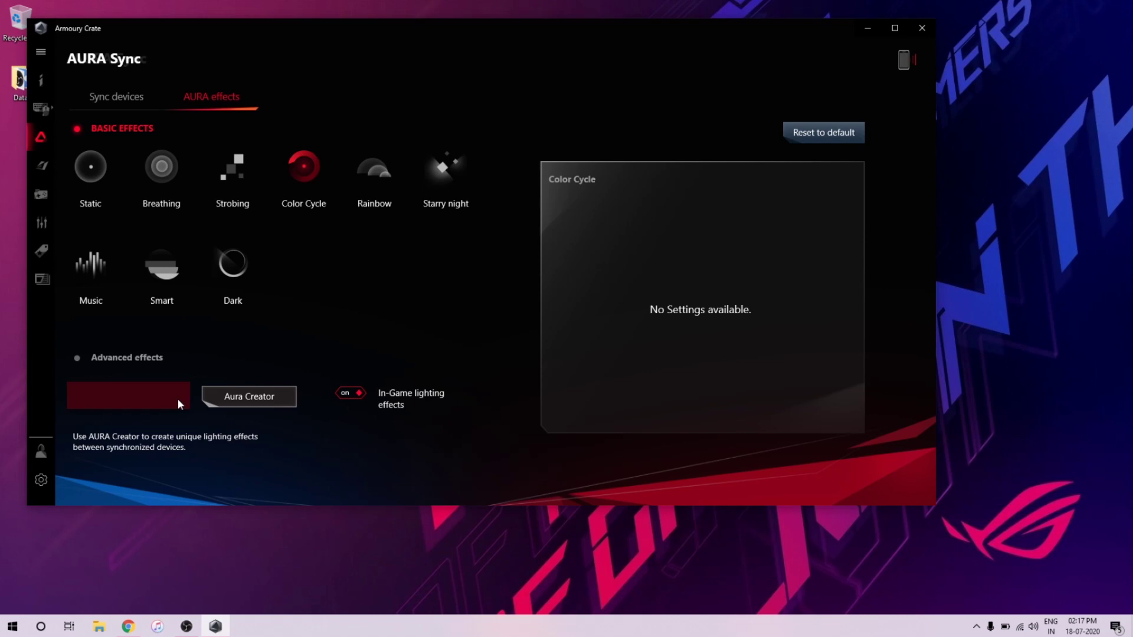
click(269, 395)
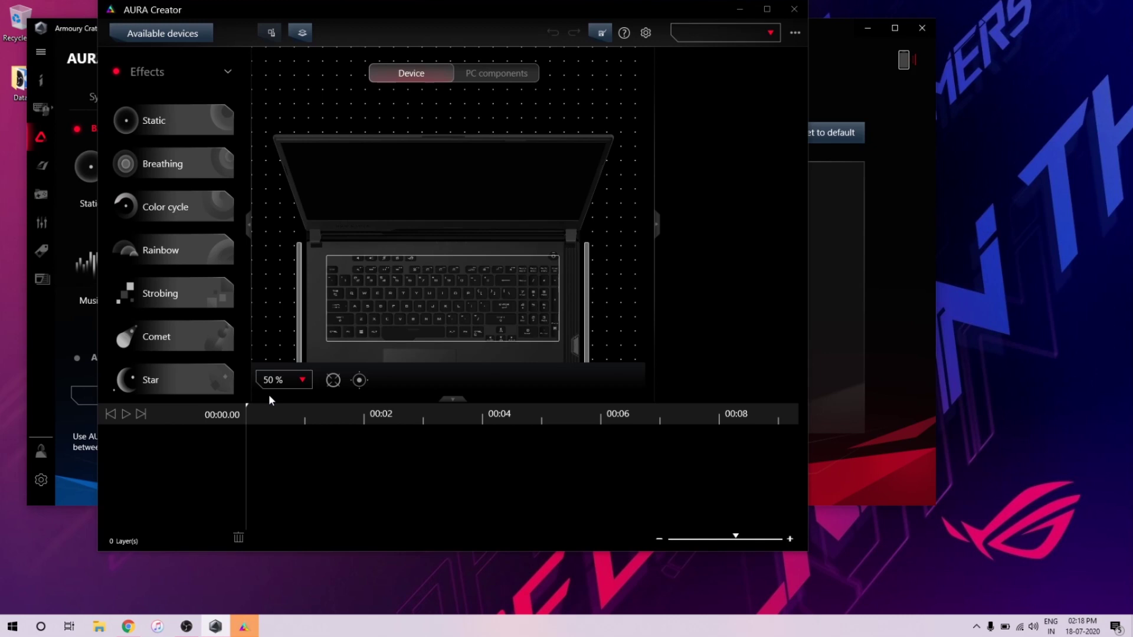
- Maximize the AURA Creator window and select the laptop's keyboard zone
click(767, 10)
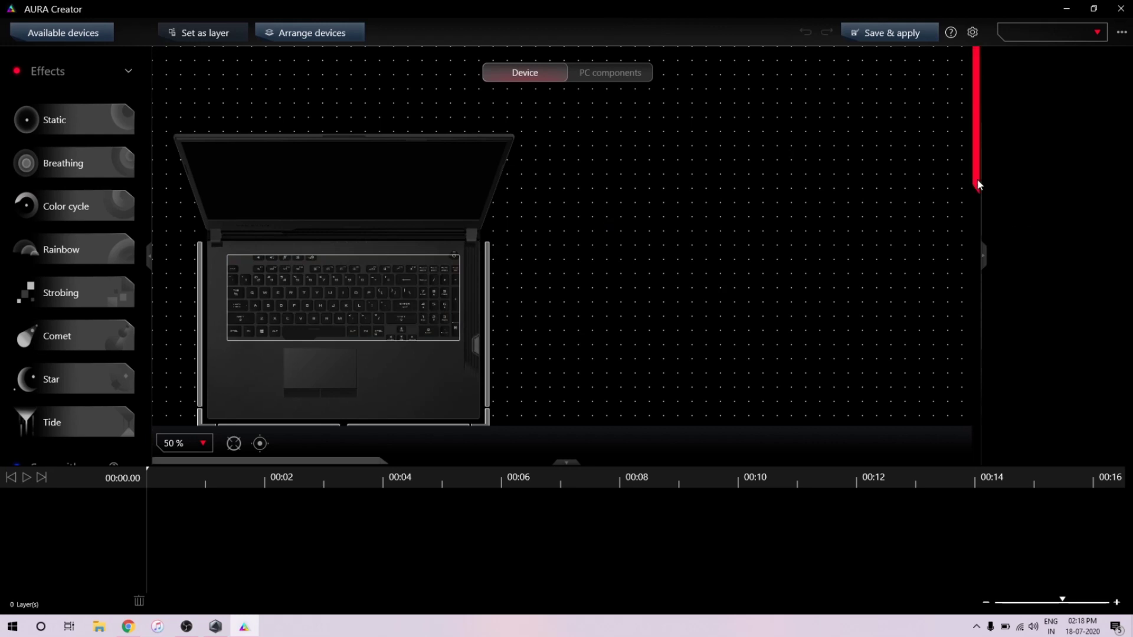
drag(977, 185, 981, 210)
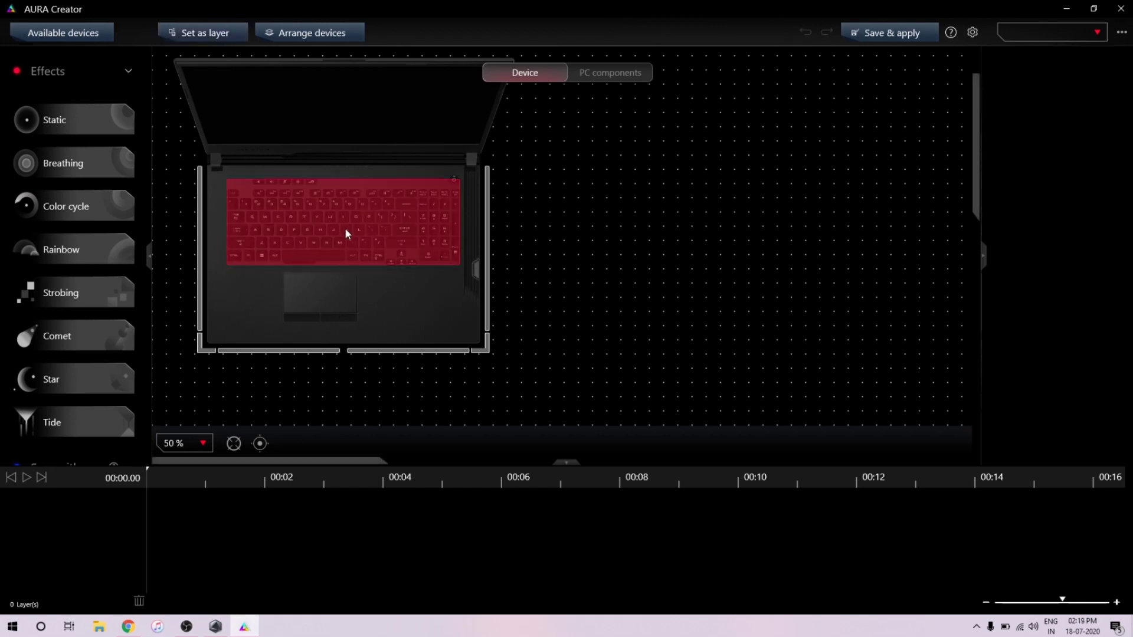
- Set the keyboard zone as Layer 1 and browse through the Effects list
click(206, 36)
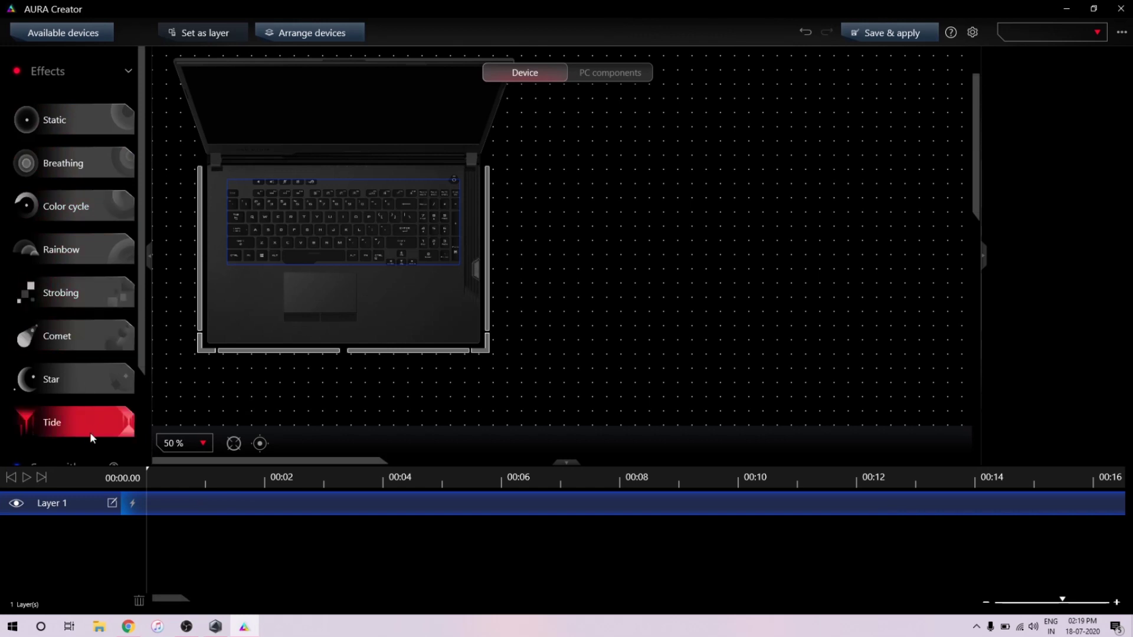
scroll(141, 435, down, 3)
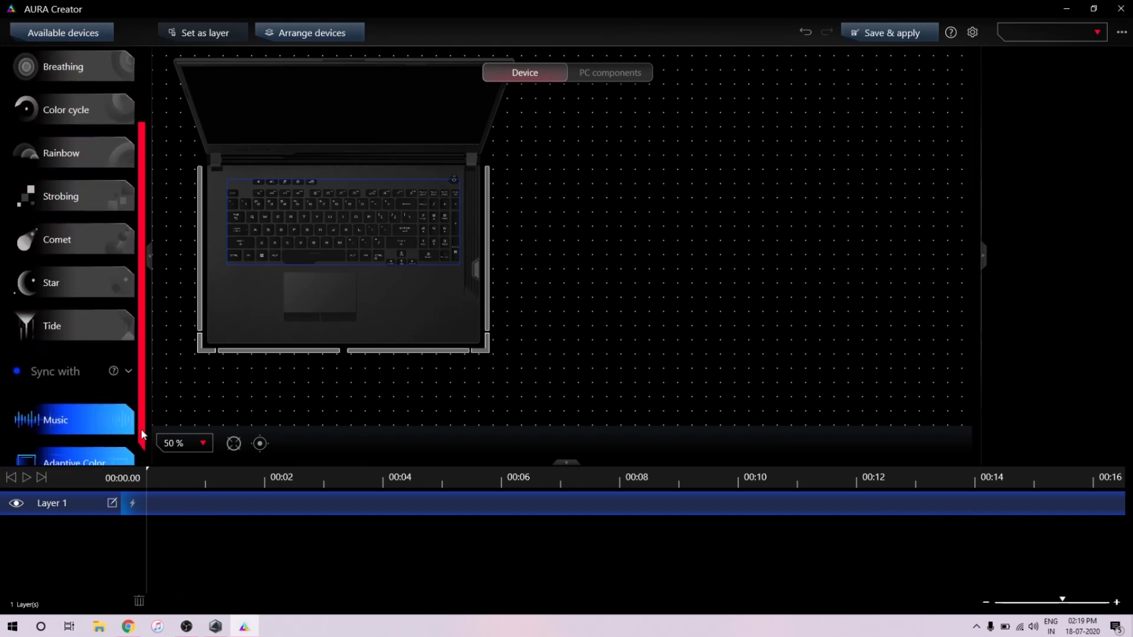
scroll(142, 434, down, 1)
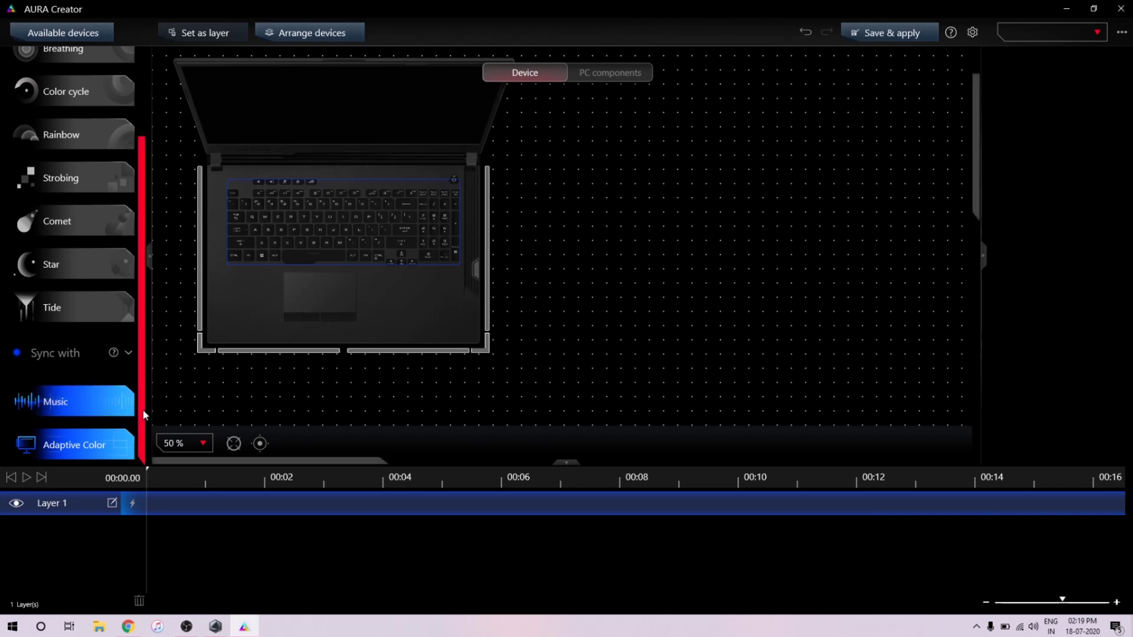
scroll(151, 271, up, 3)
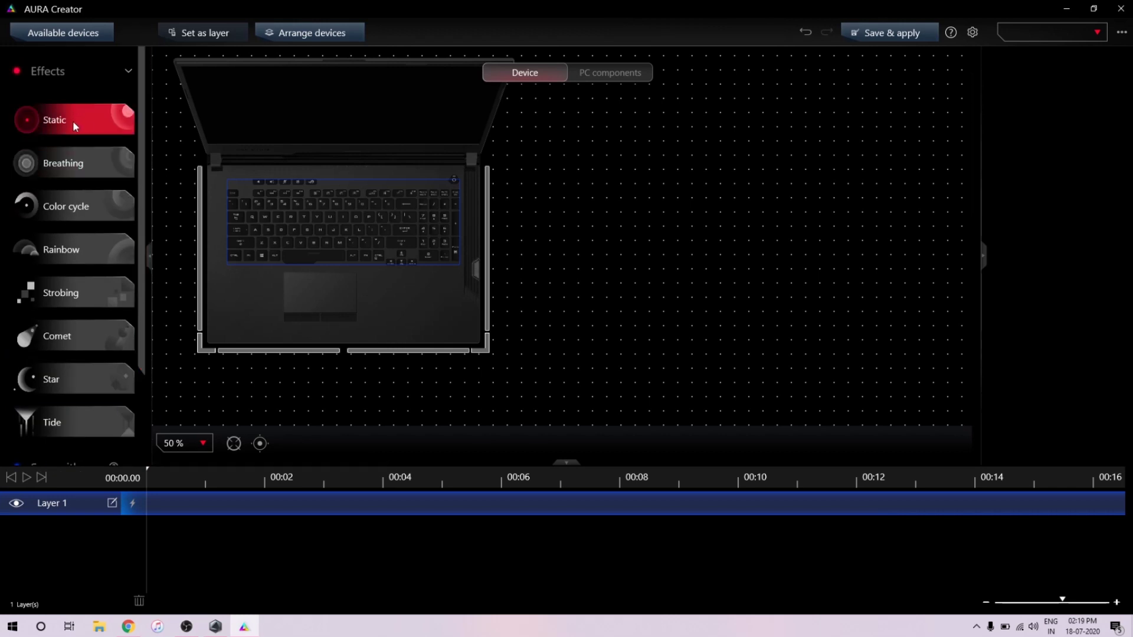
- Give Layer 1 a Static effect in off-white (R 240, G 244, B 233)
drag(162, 356, 202, 508)
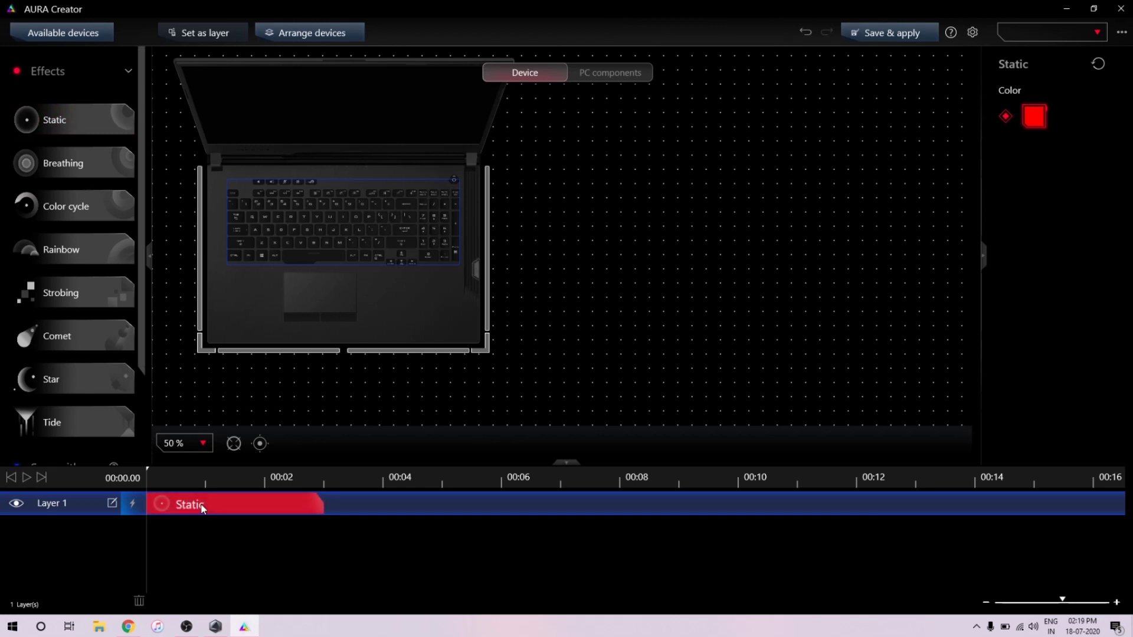
click(1032, 118)
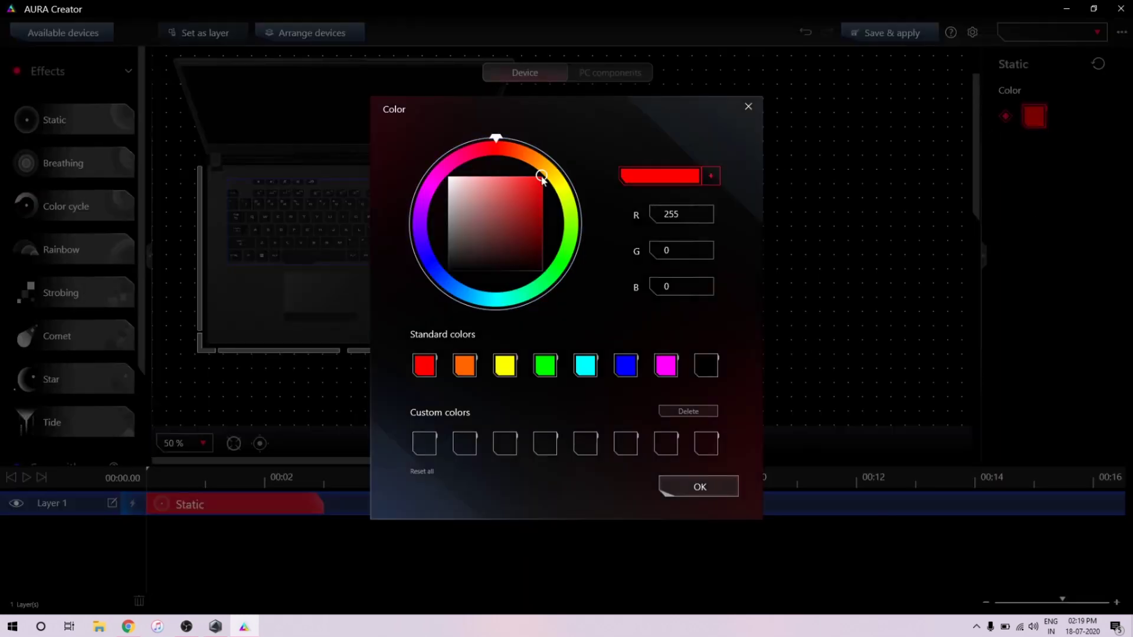
click(452, 180)
mouse_move(495, 137)
mouse_down()
mouse_move(579, 187)
mouse_move(579, 208)
mouse_up()
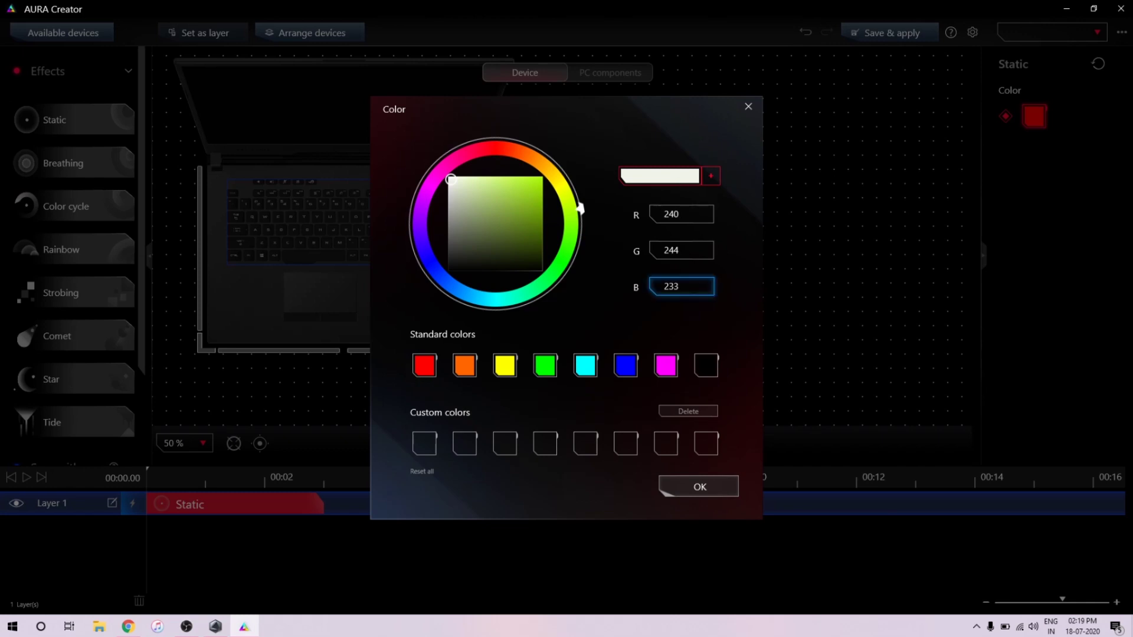
click(694, 489)
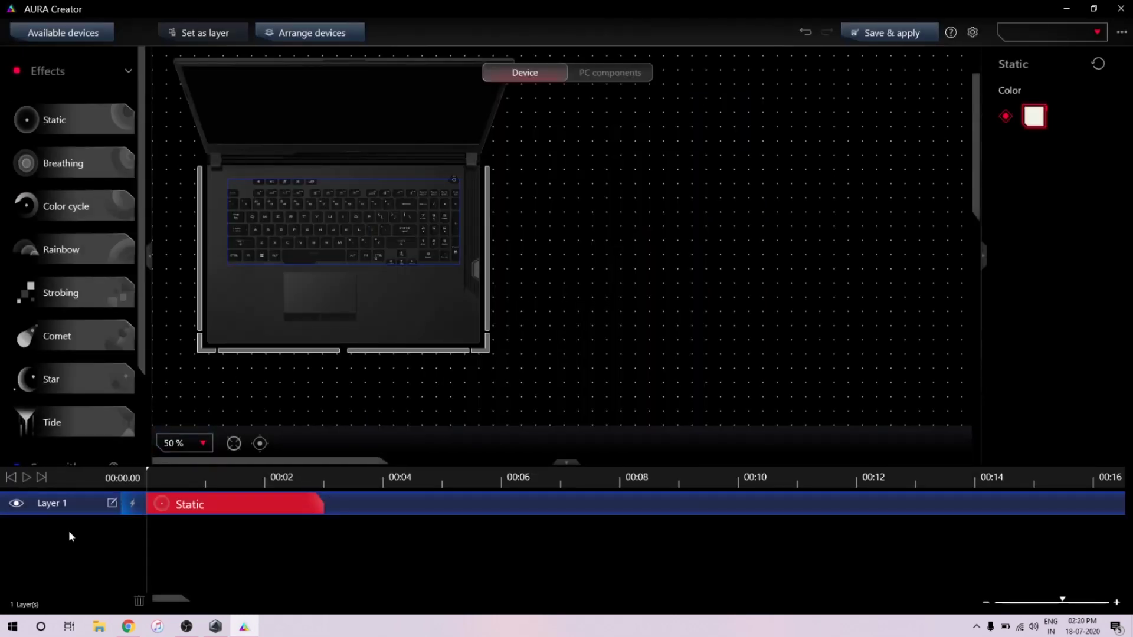
click(199, 238)
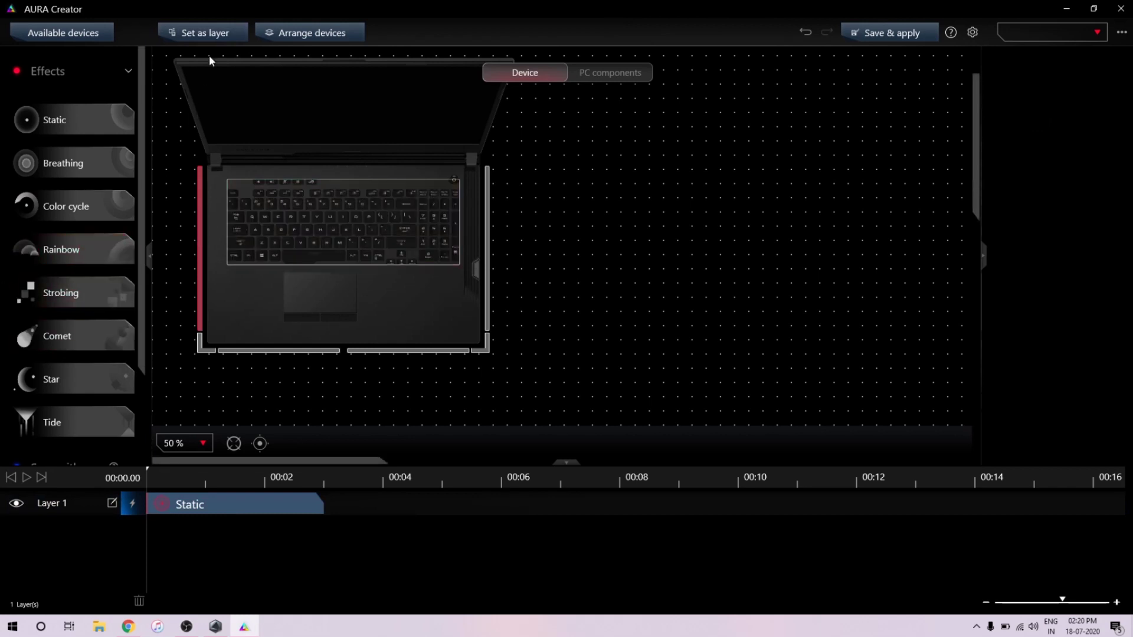
- Create Layers 2 and 3 for the left and right light bars, each with Rainbow
click(214, 33)
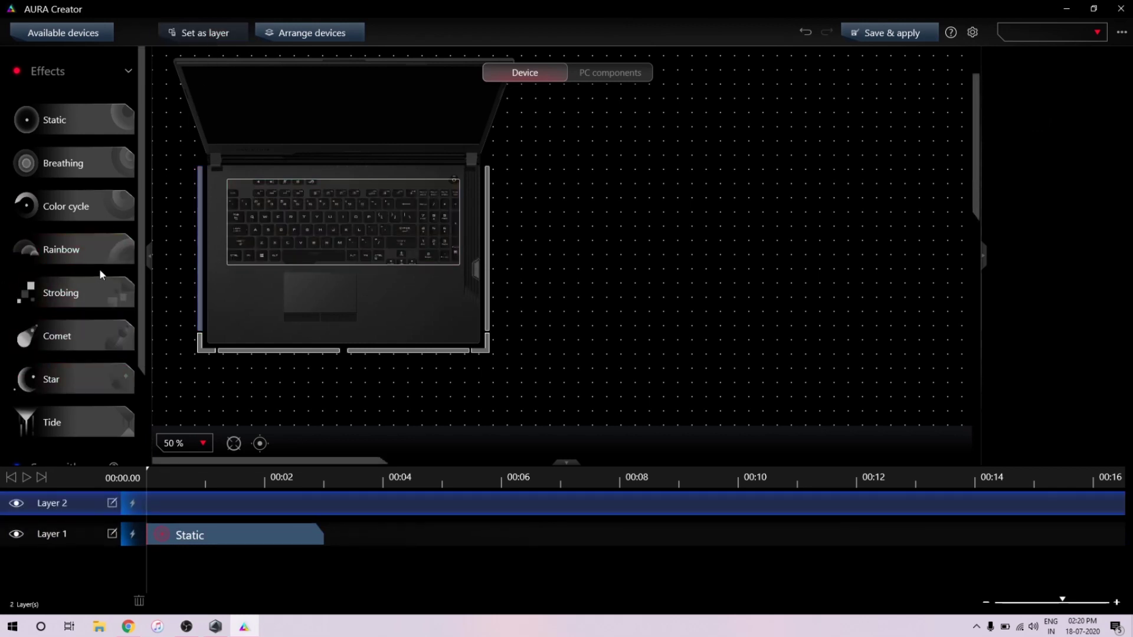
drag(106, 246, 214, 501)
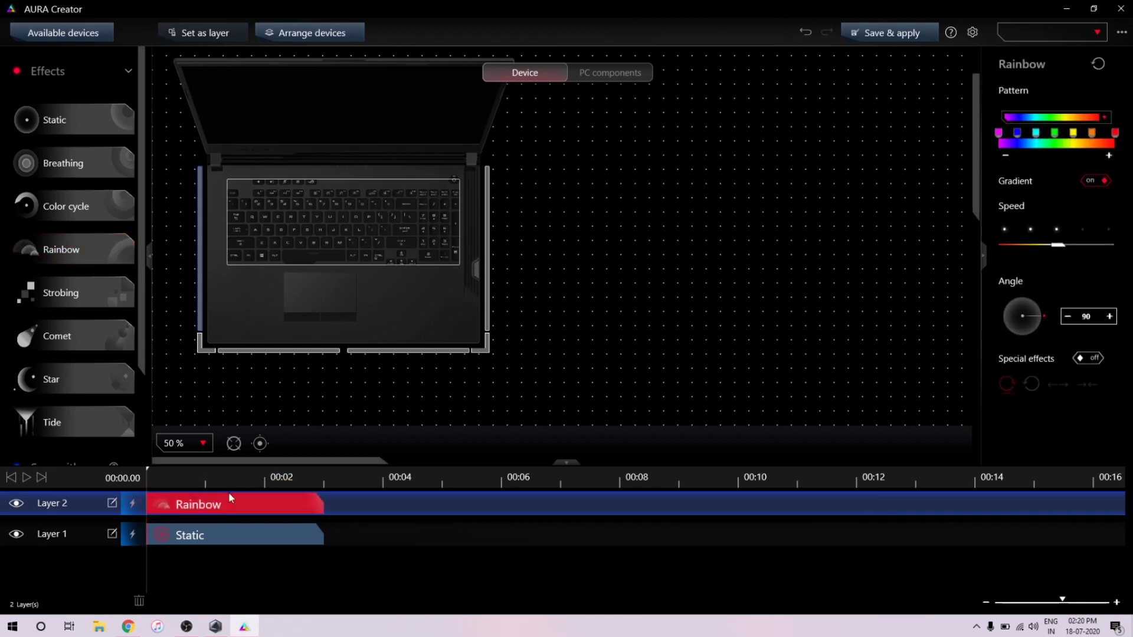
click(487, 275)
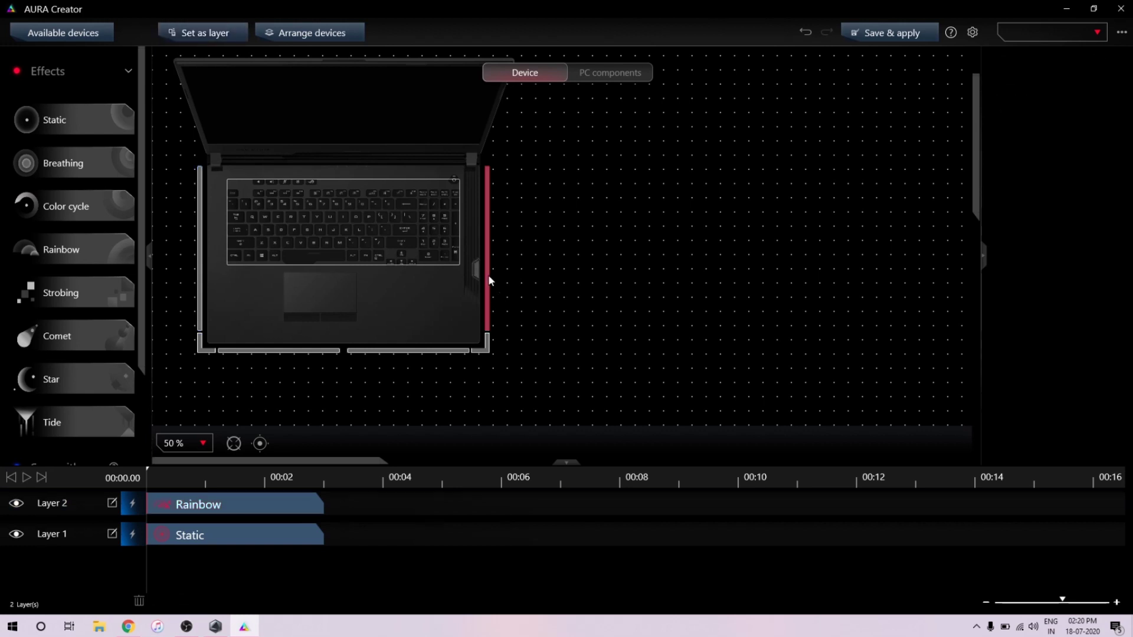
click(200, 34)
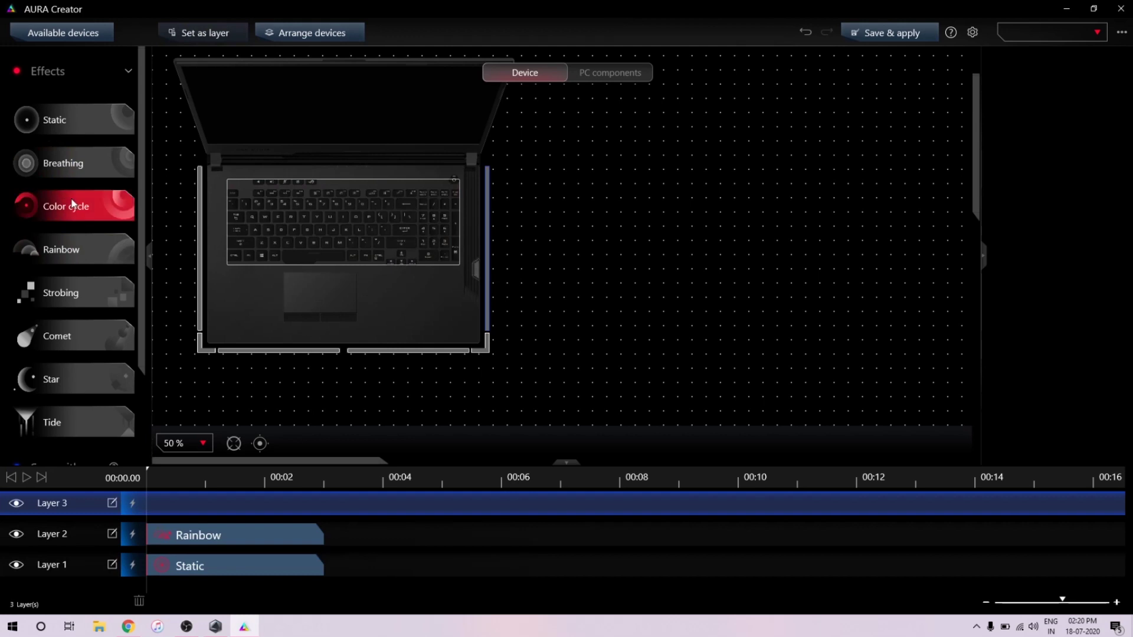
drag(81, 243, 189, 500)
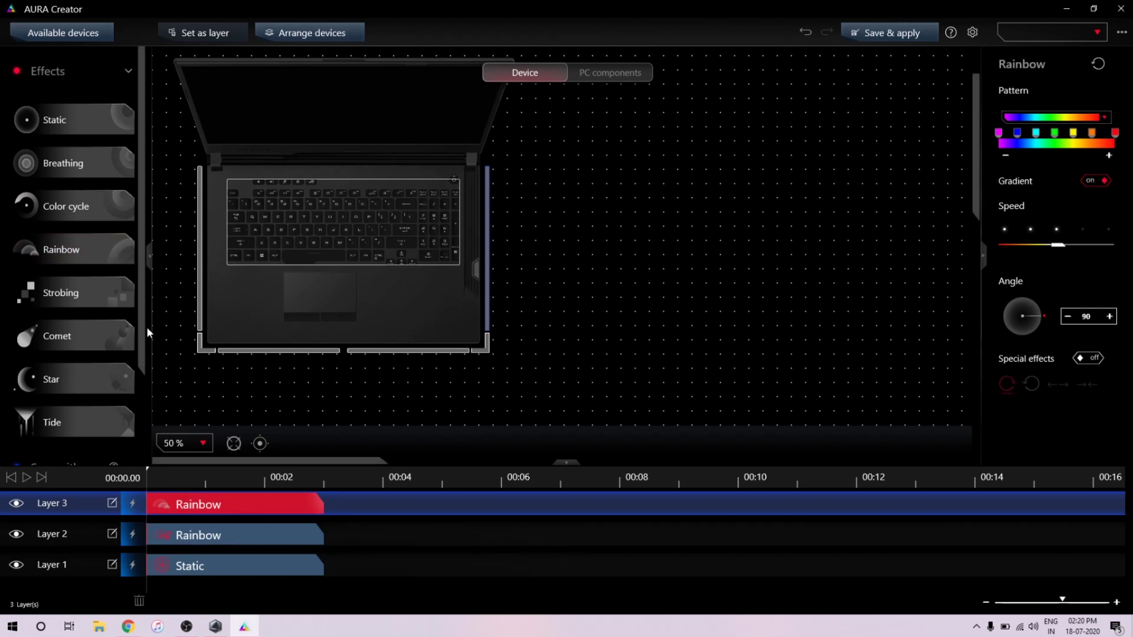
click(203, 353)
- Make the corner light segment Layer 4 with a Breathing effect
scroll(244, 439, down, 3)
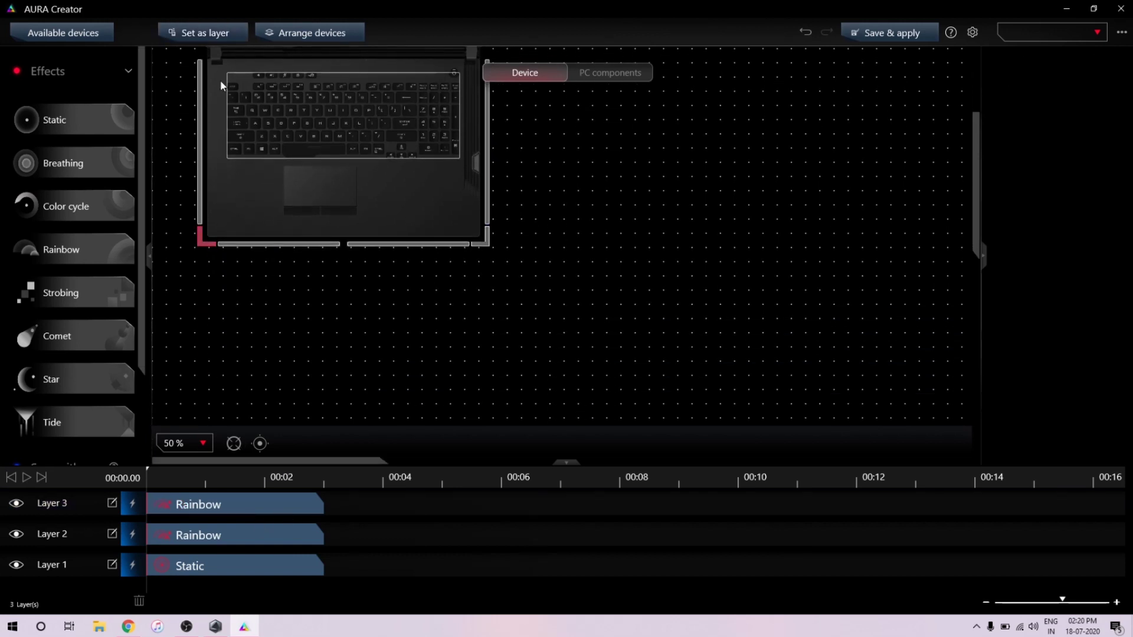
click(202, 34)
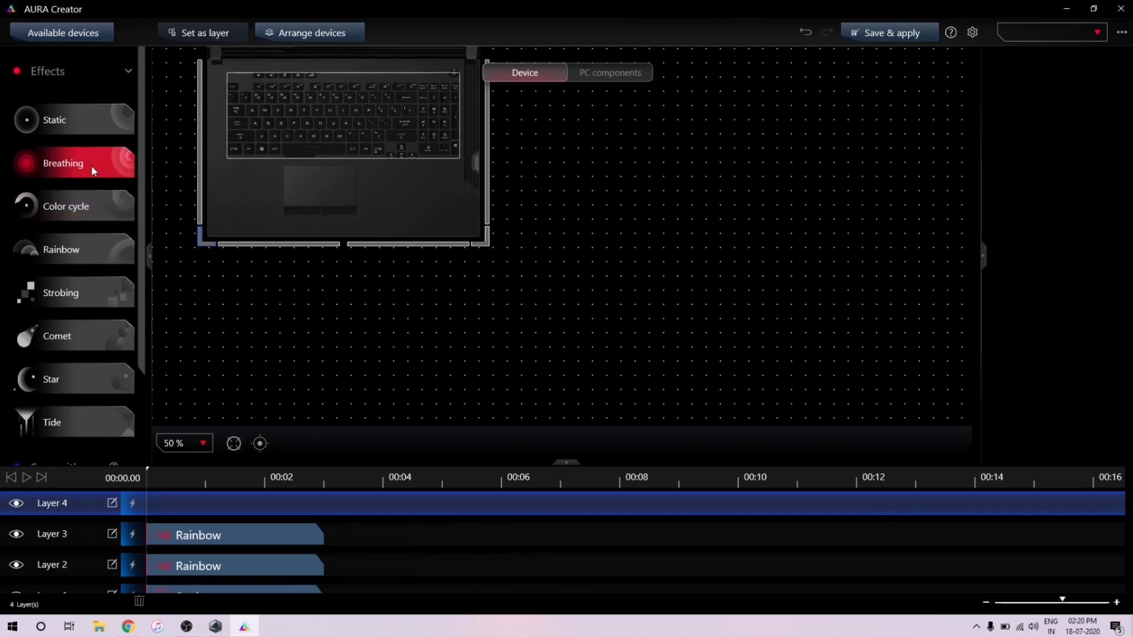
drag(91, 165, 214, 507)
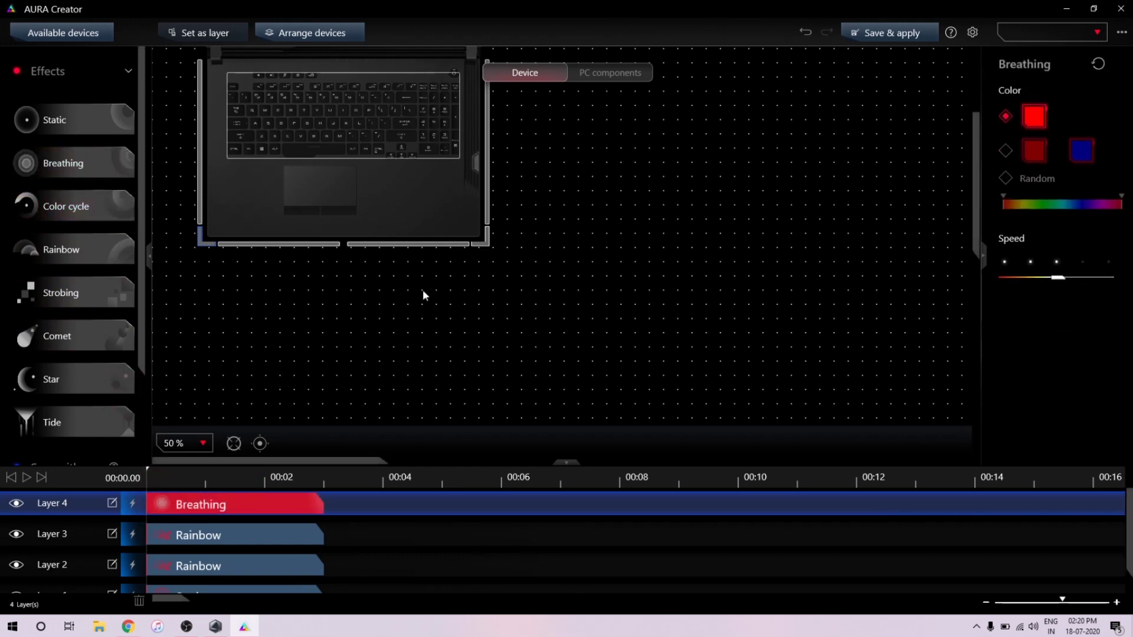
- Add a Breathing Layer 5 for the corner light and an empty Layer 6 for the lower-left bar
click(487, 242)
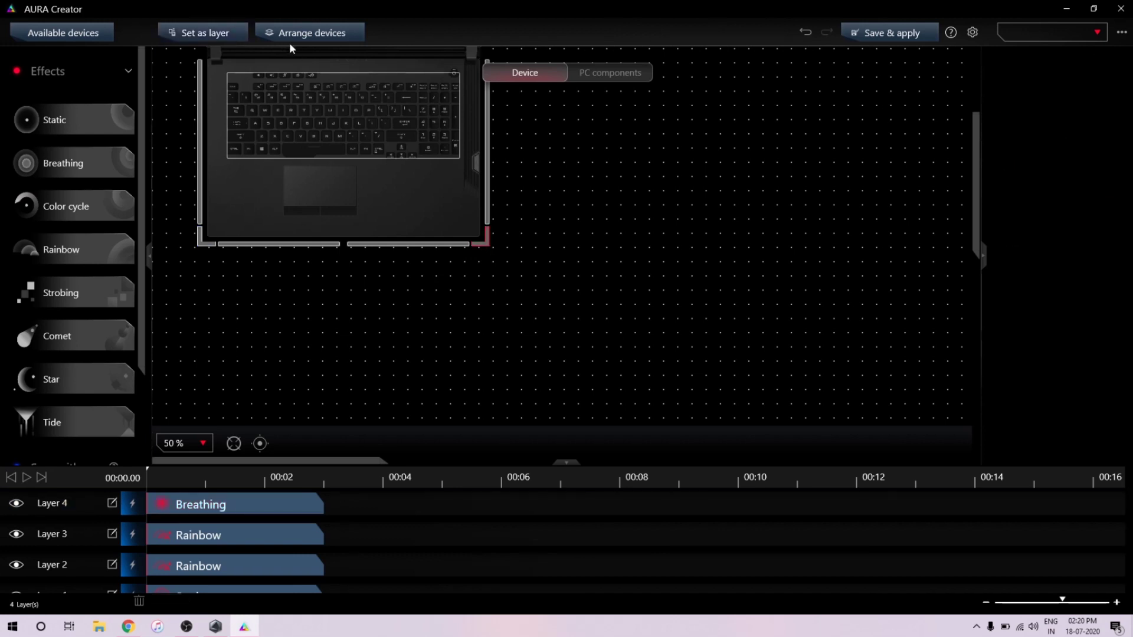
click(228, 32)
click(81, 169)
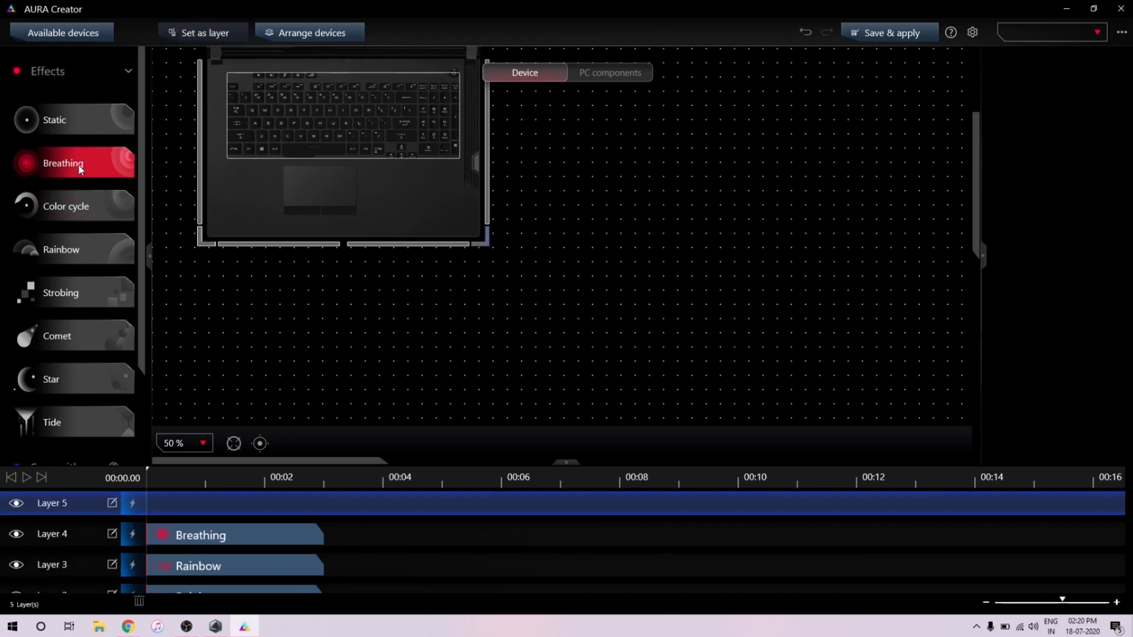
drag(81, 169, 188, 509)
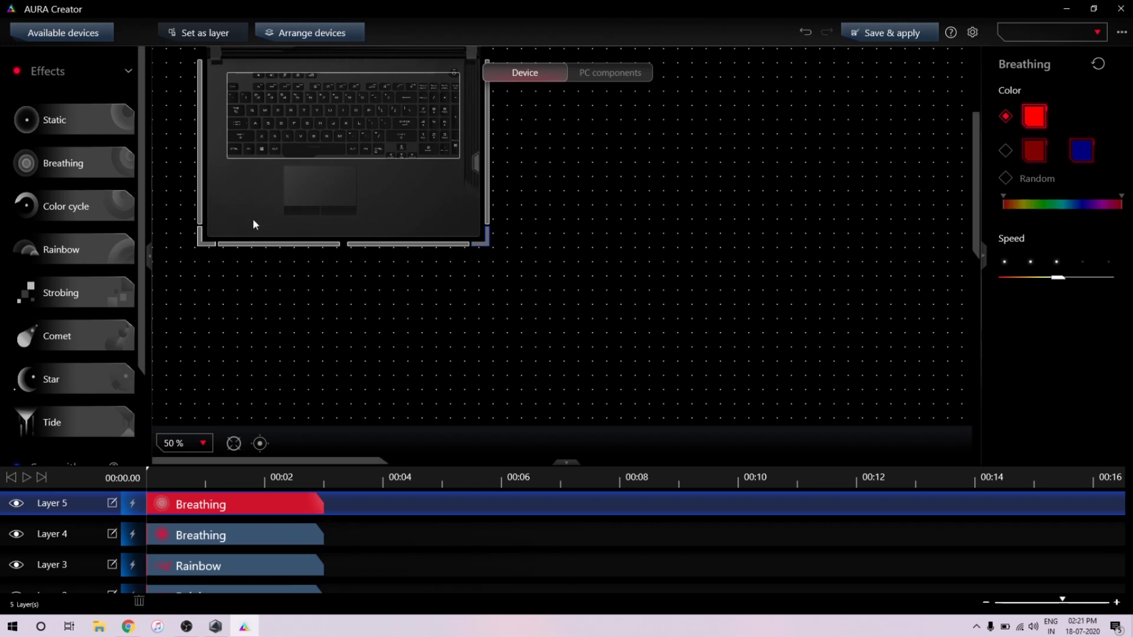
click(276, 244)
click(194, 38)
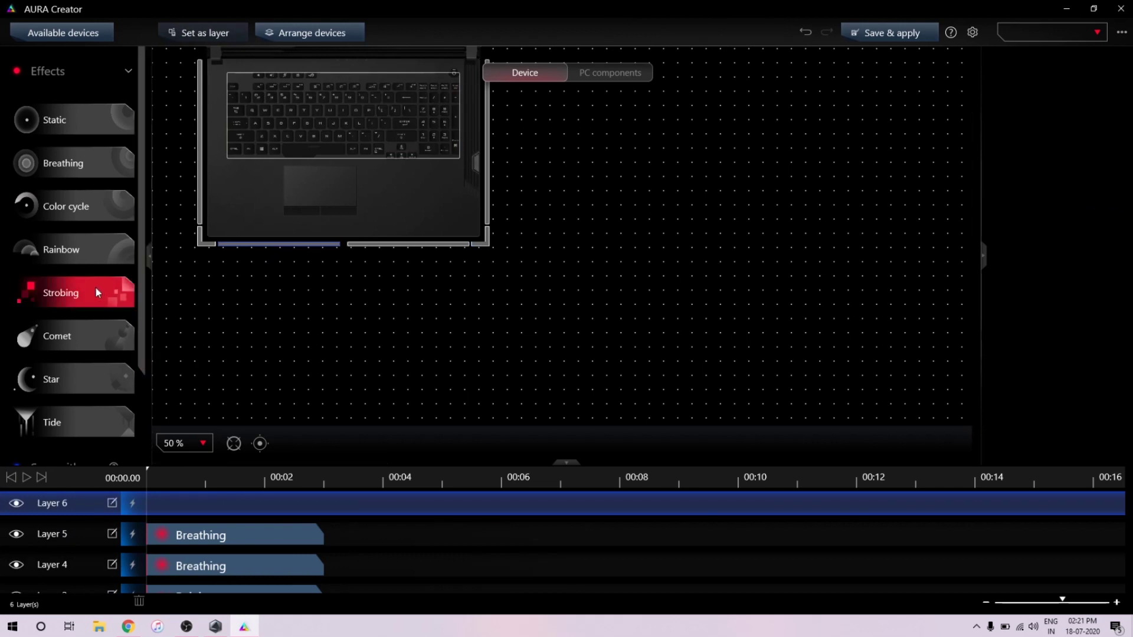
- Apply Strobing to Layer 6 and to a new Layer 7 for the lower-right light bar
drag(97, 292, 178, 502)
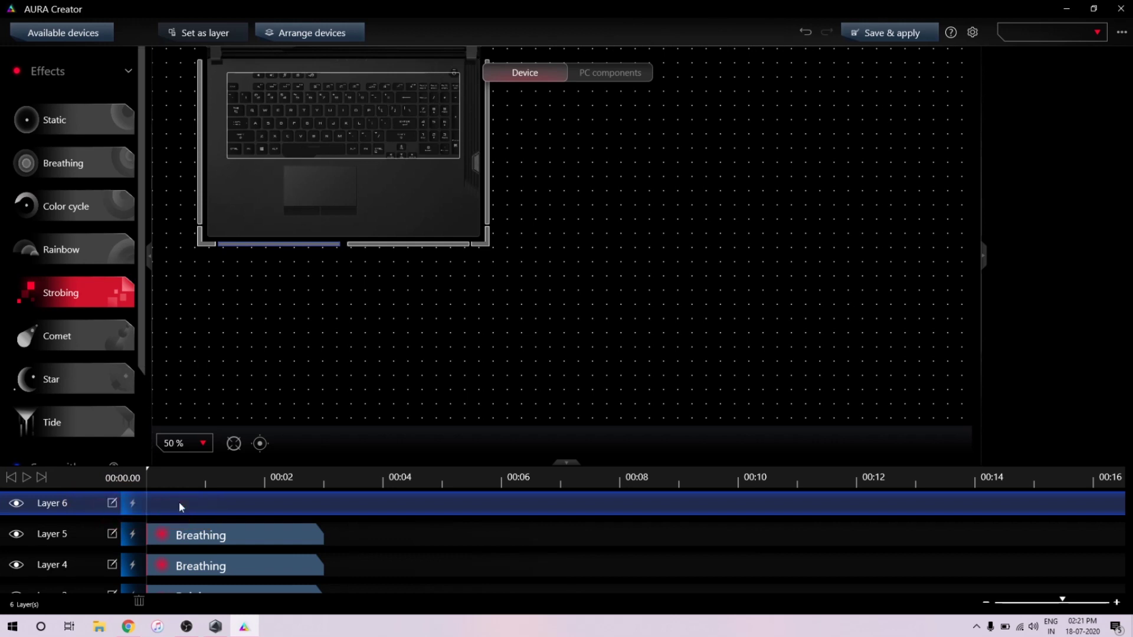
click(407, 244)
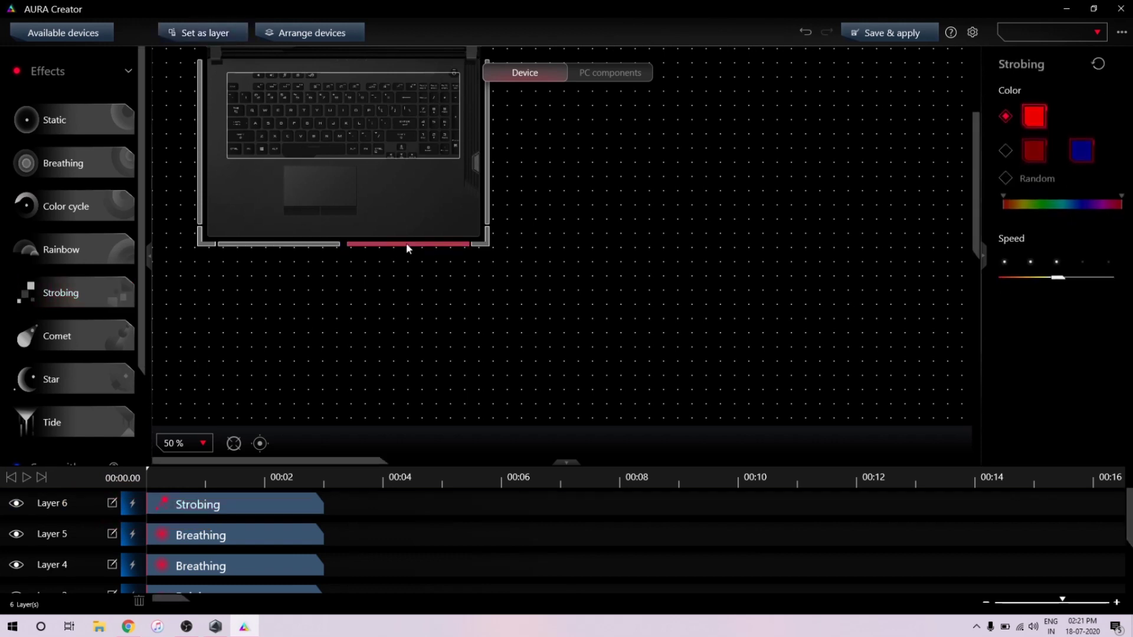
click(228, 35)
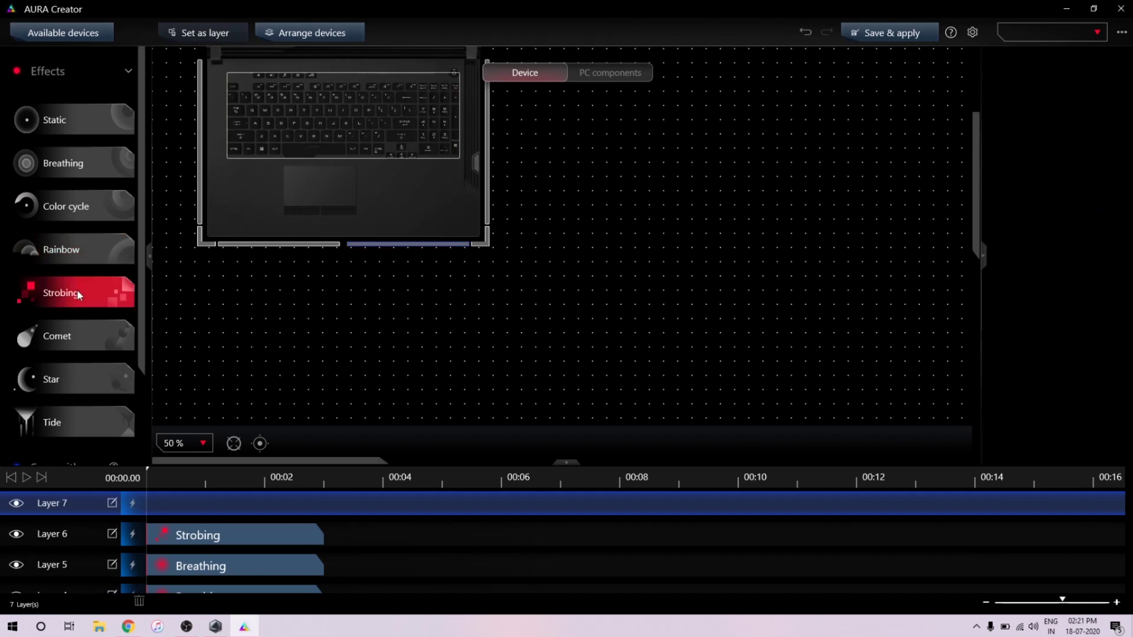
drag(181, 358, 231, 504)
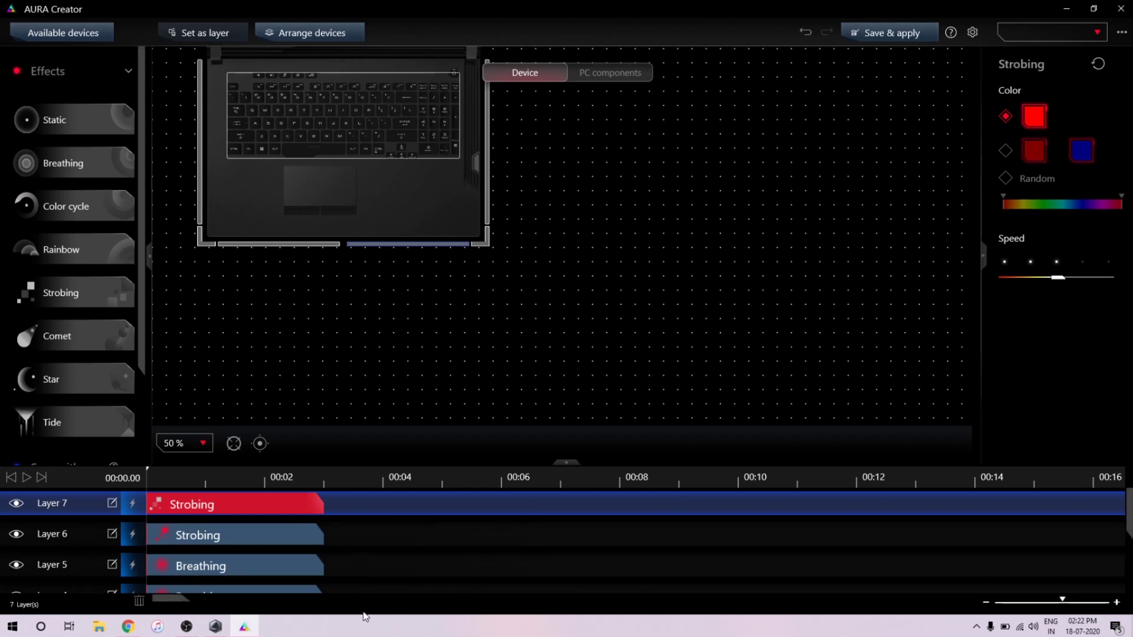
- Select Layer 5's Breathing clip in the timeline to display its properties
click(279, 573)
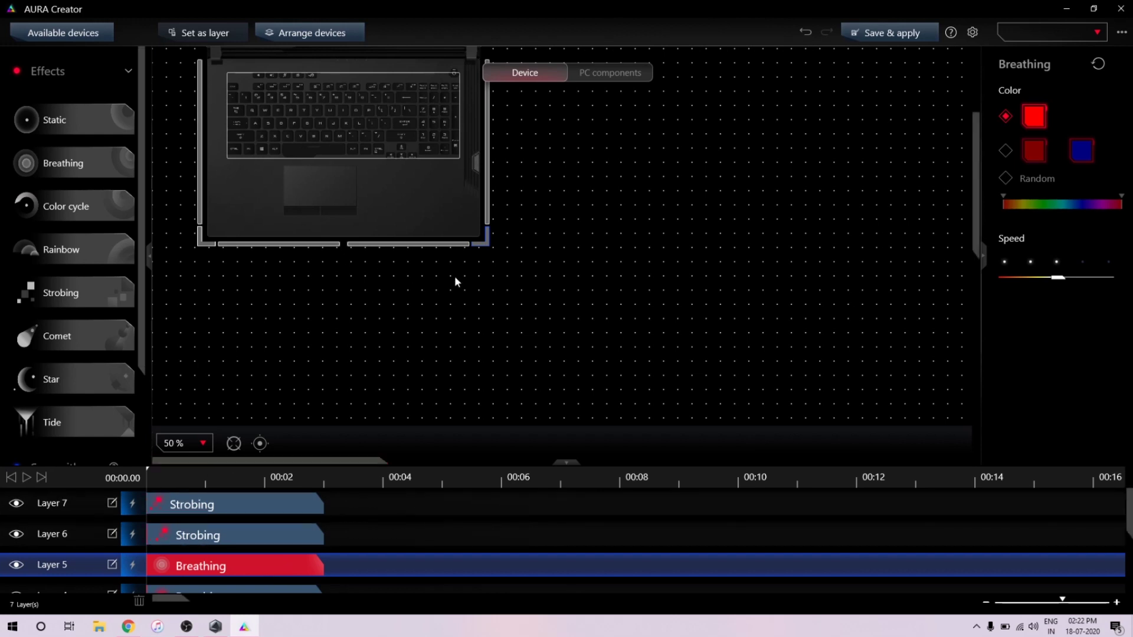
- Save and apply the lighting profile as 'test1', then close AURA Creator
click(921, 35)
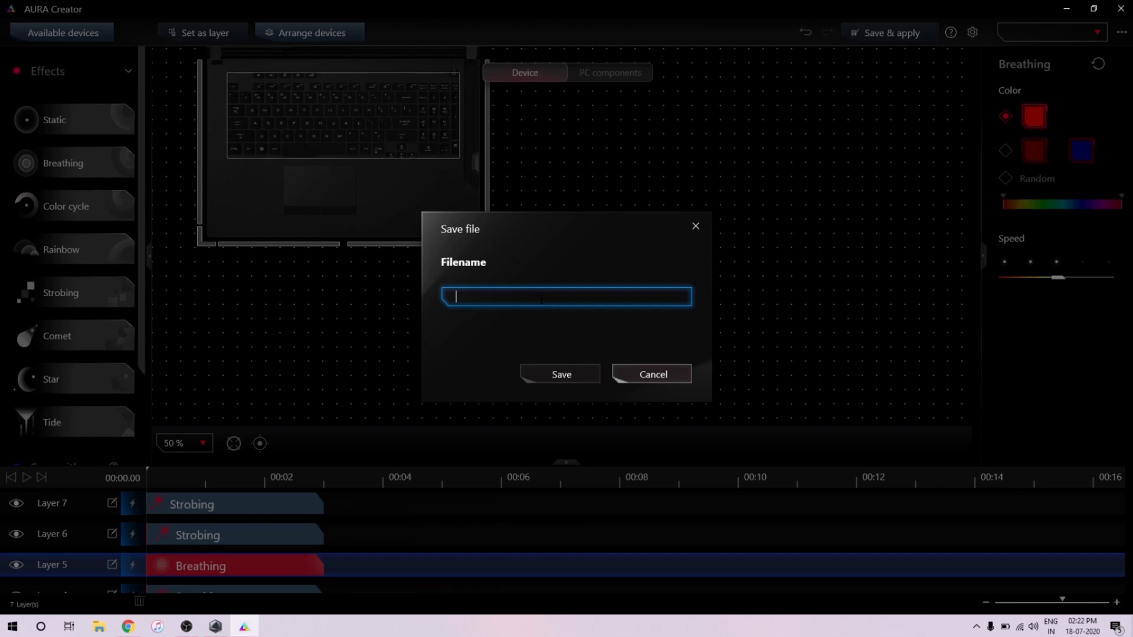
text(test)
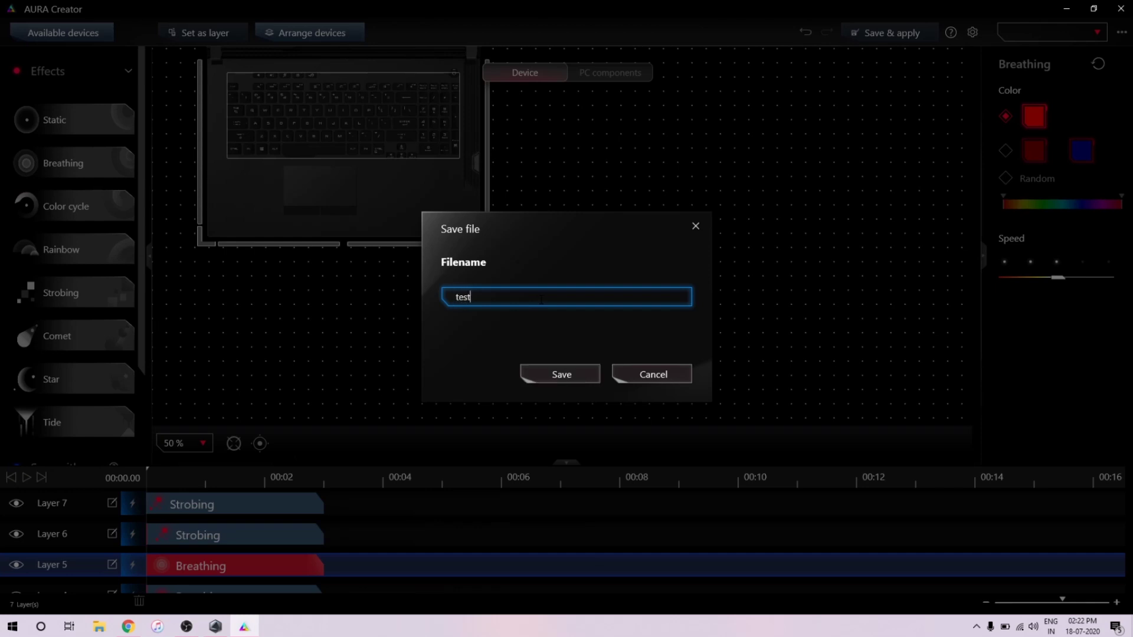
text(1)
click(561, 378)
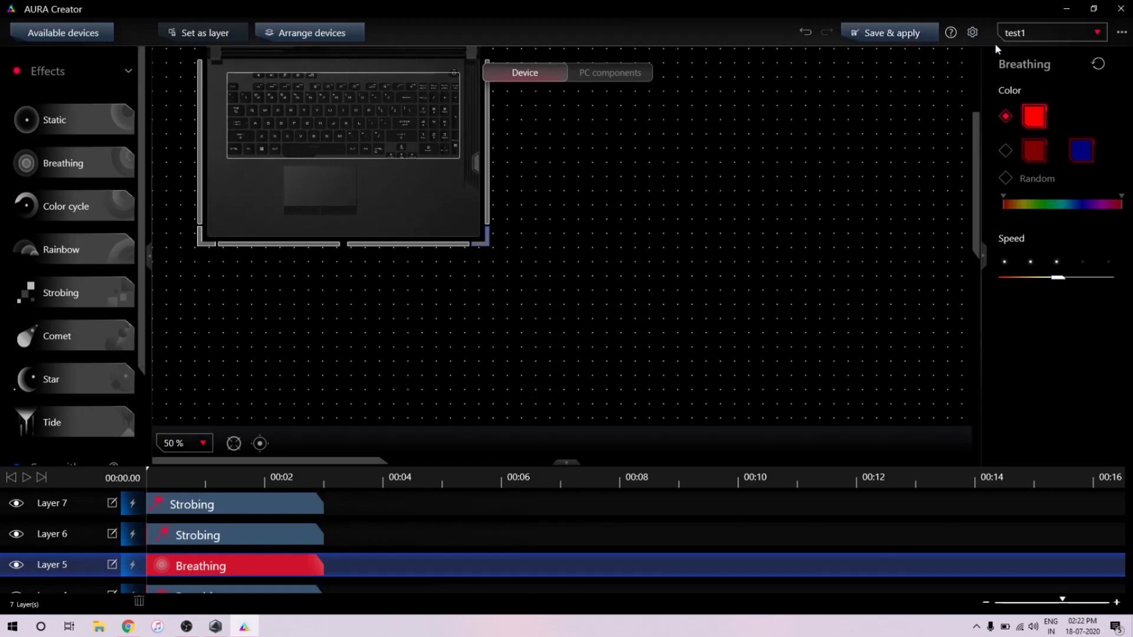
click(1118, 12)
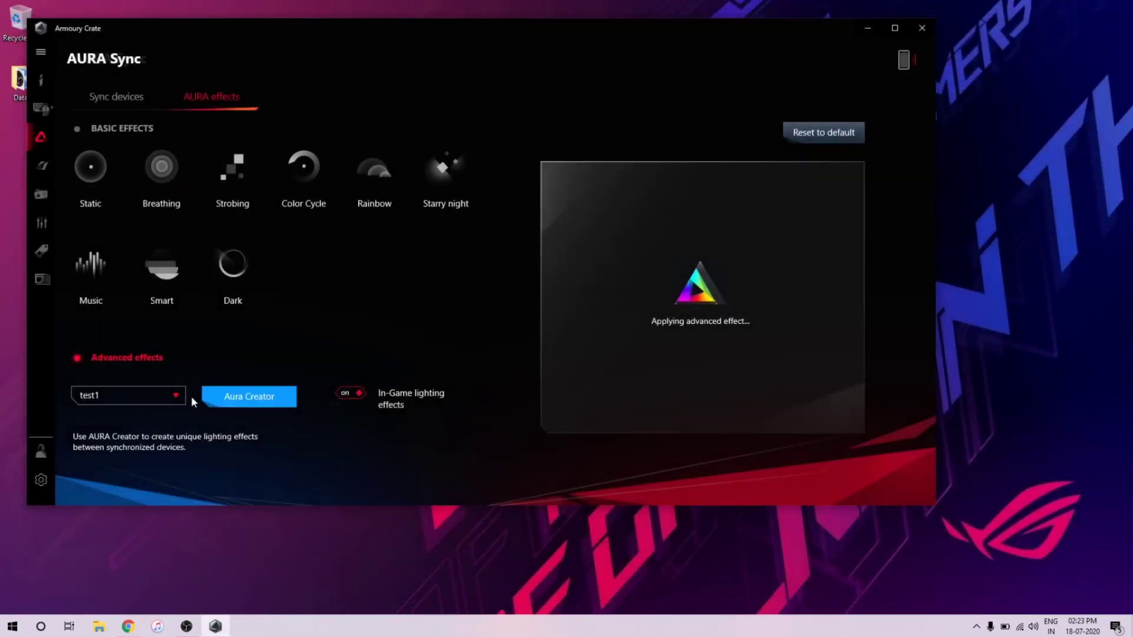
- Choose test1 from the Advanced effects list as the laptop's lighting
click(179, 400)
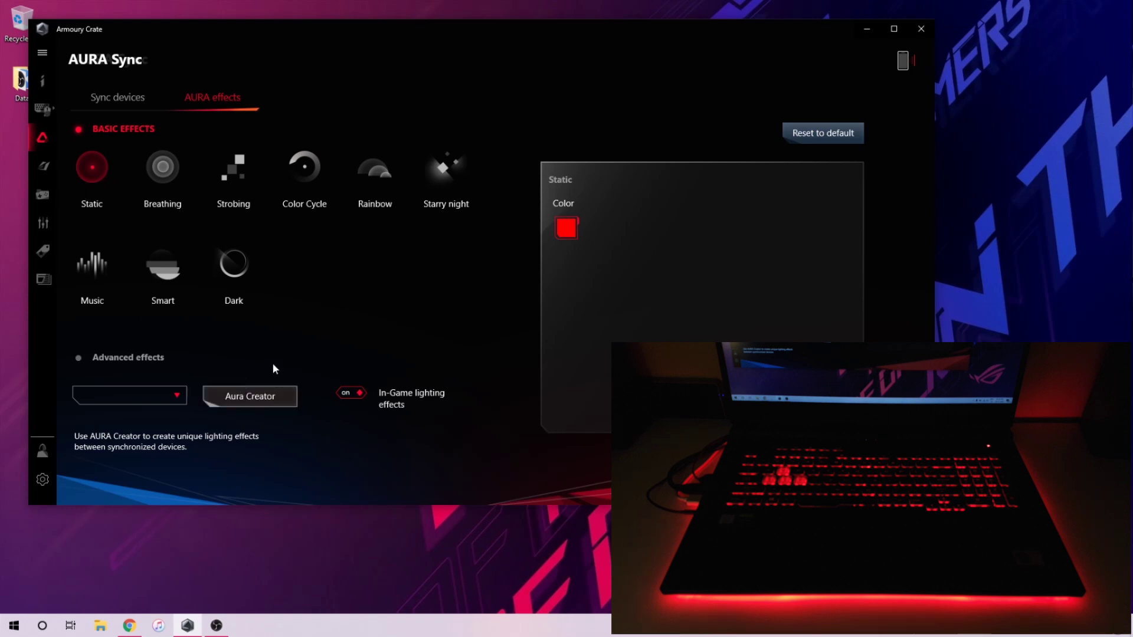
click(178, 398)
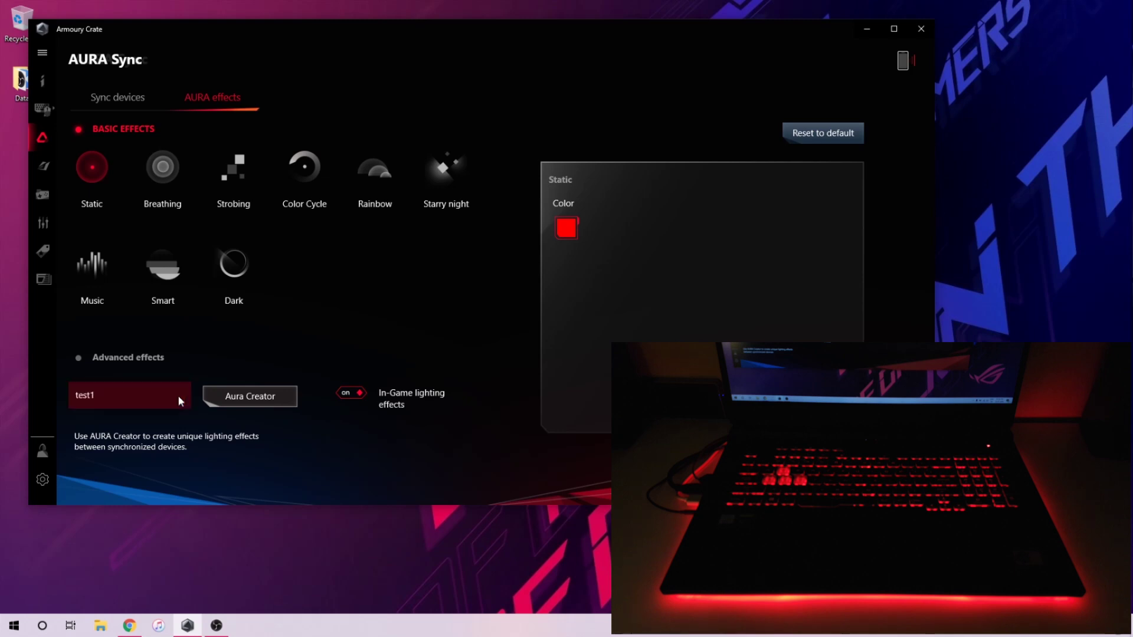
click(111, 395)
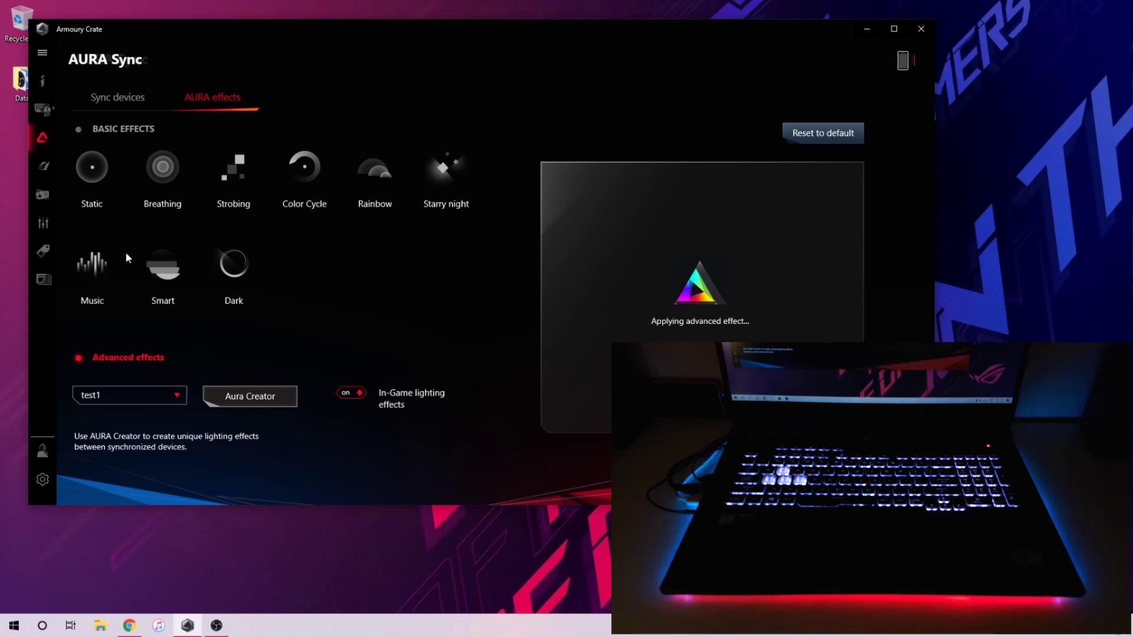
- Switch to the Static effect and set its colour to orange (R 255, G 76, B 0)
click(92, 171)
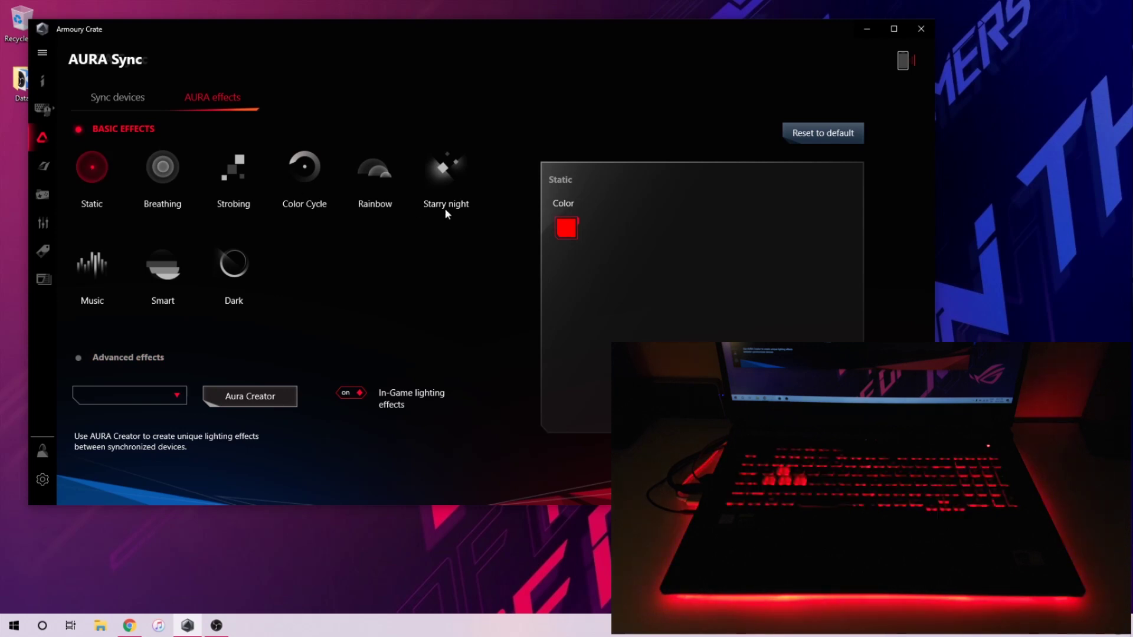
click(566, 232)
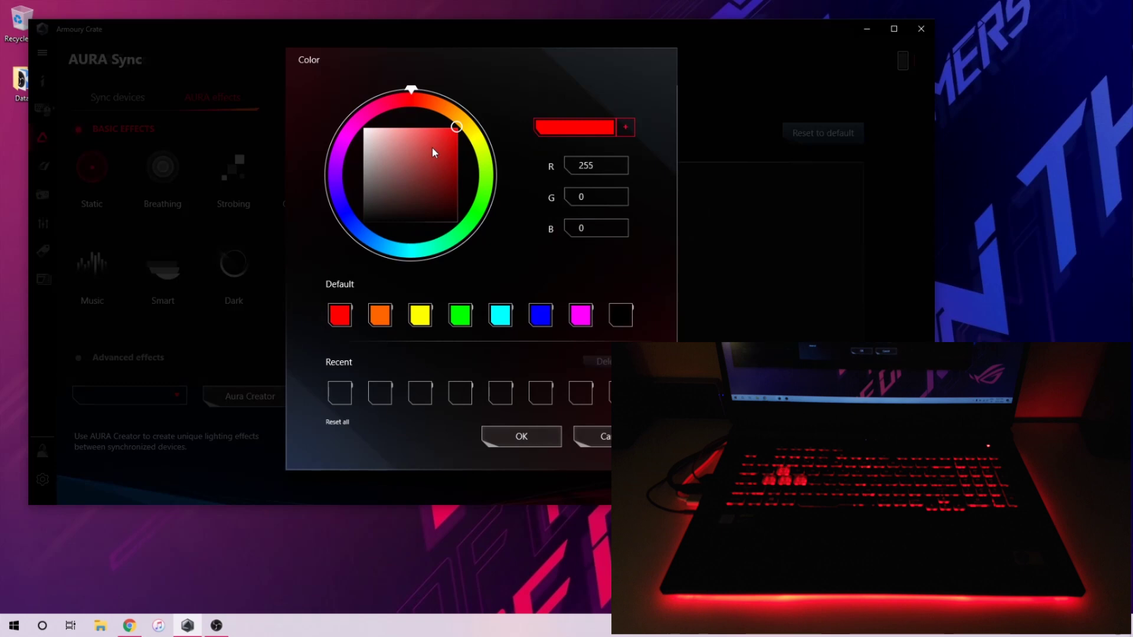
drag(411, 101, 327, 218)
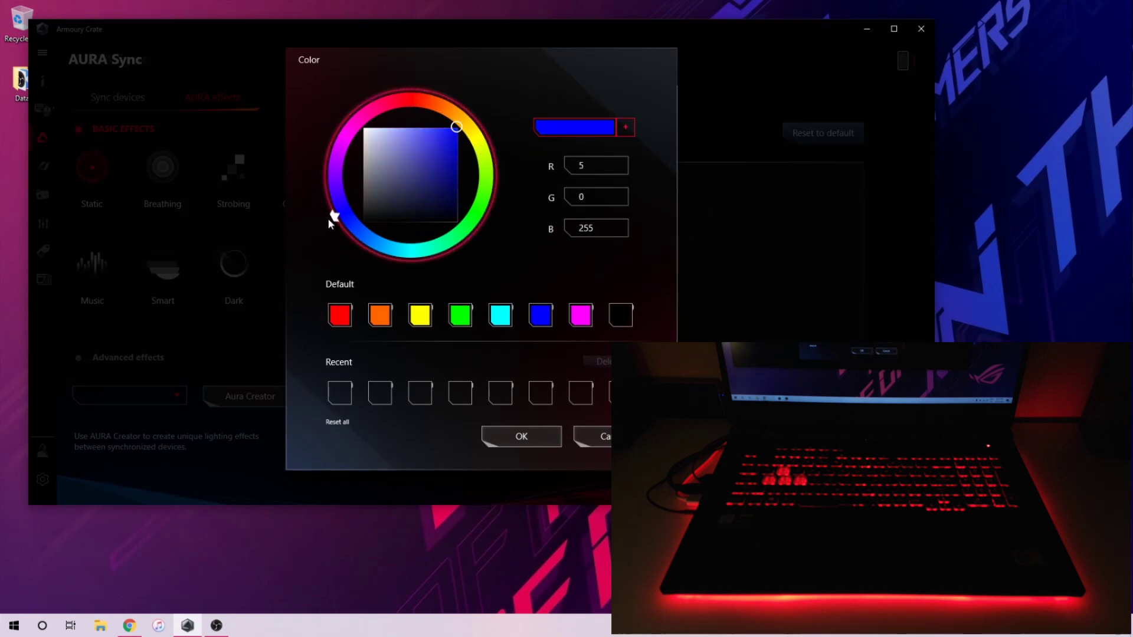
drag(328, 221, 377, 252)
drag(456, 127, 389, 159)
click(583, 327)
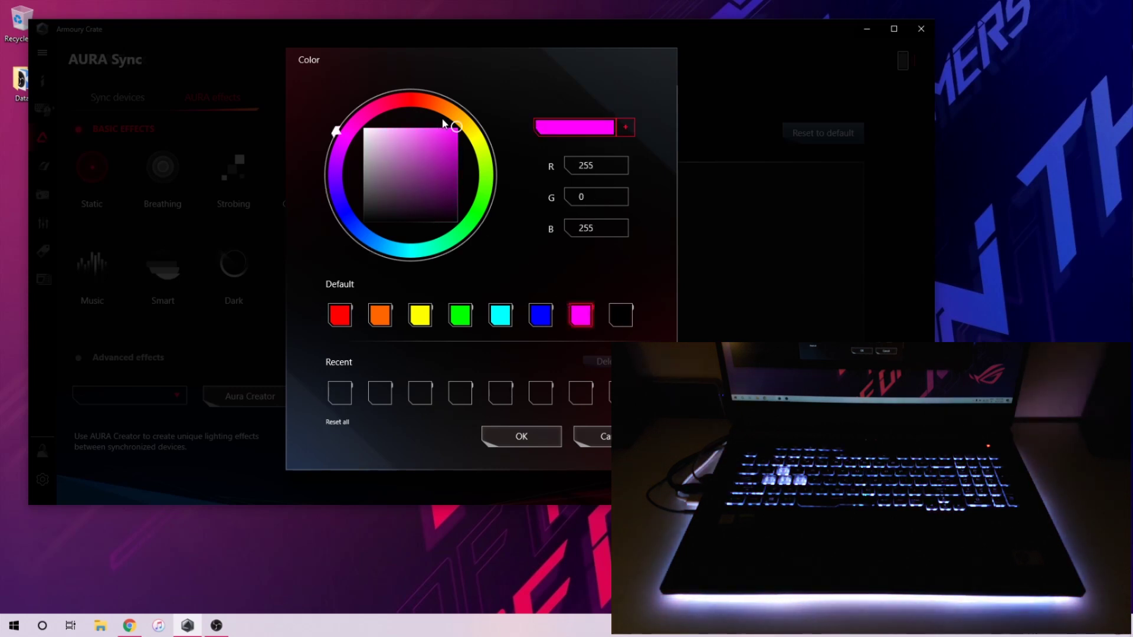
drag(334, 138, 334, 168)
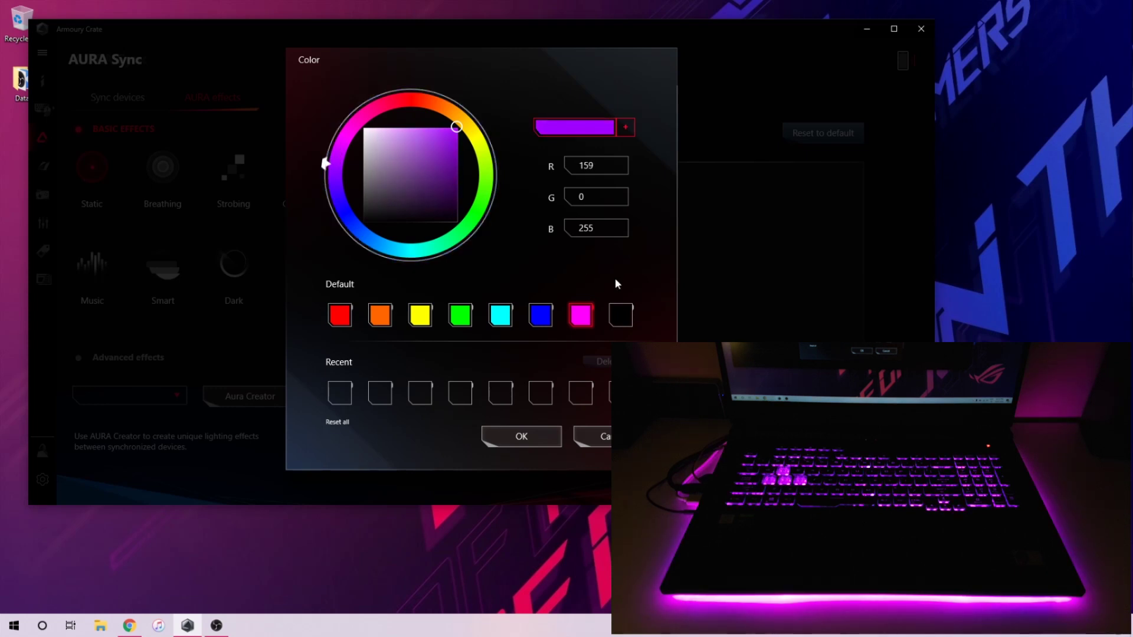
click(430, 319)
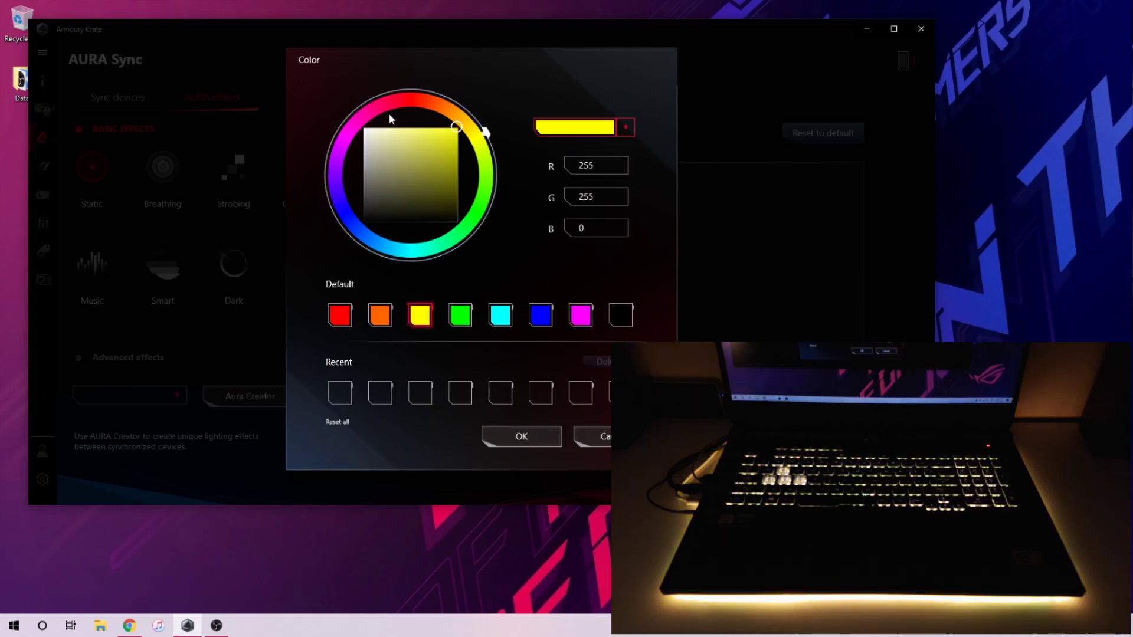
click(411, 103)
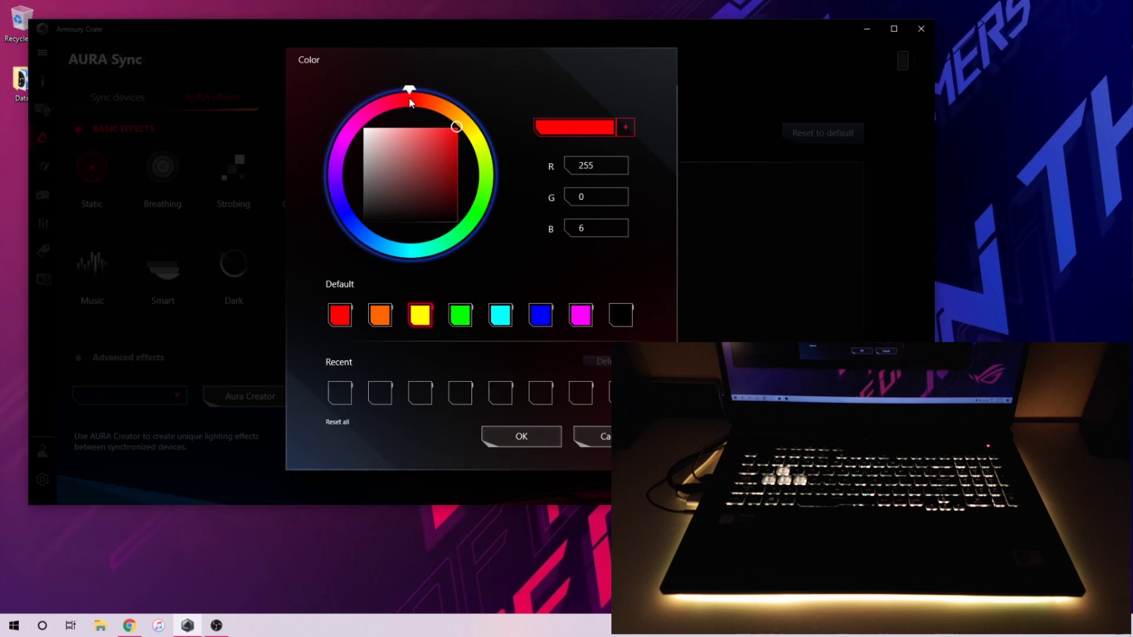
drag(411, 103, 437, 94)
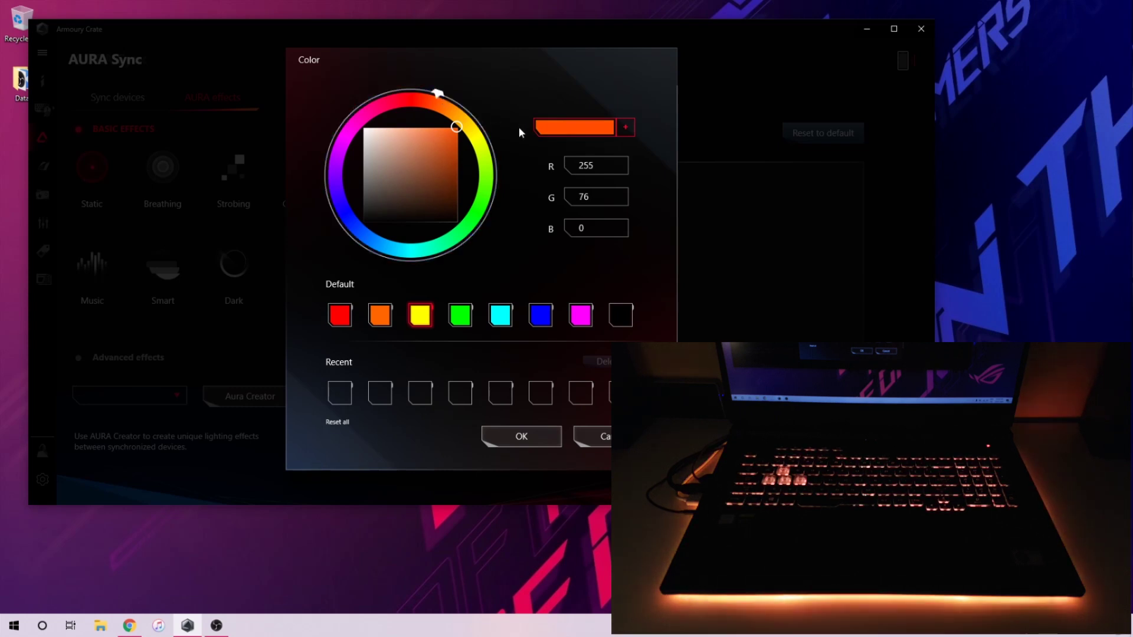
click(538, 444)
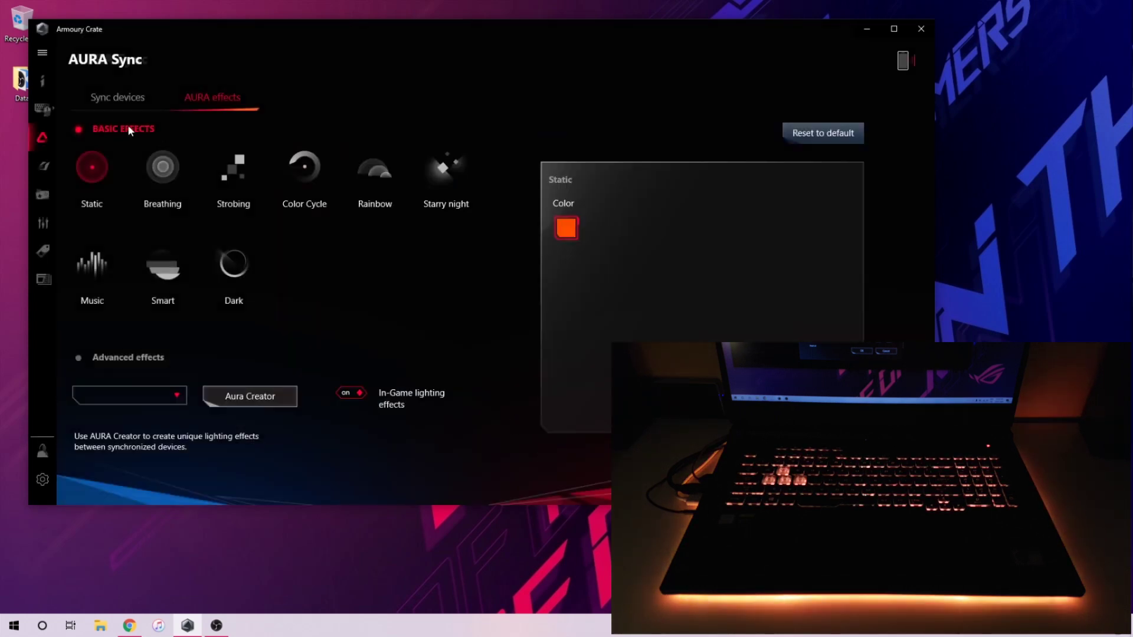
- Try Breathing with random colours, then the Strobing and Color Cycle effects
click(163, 173)
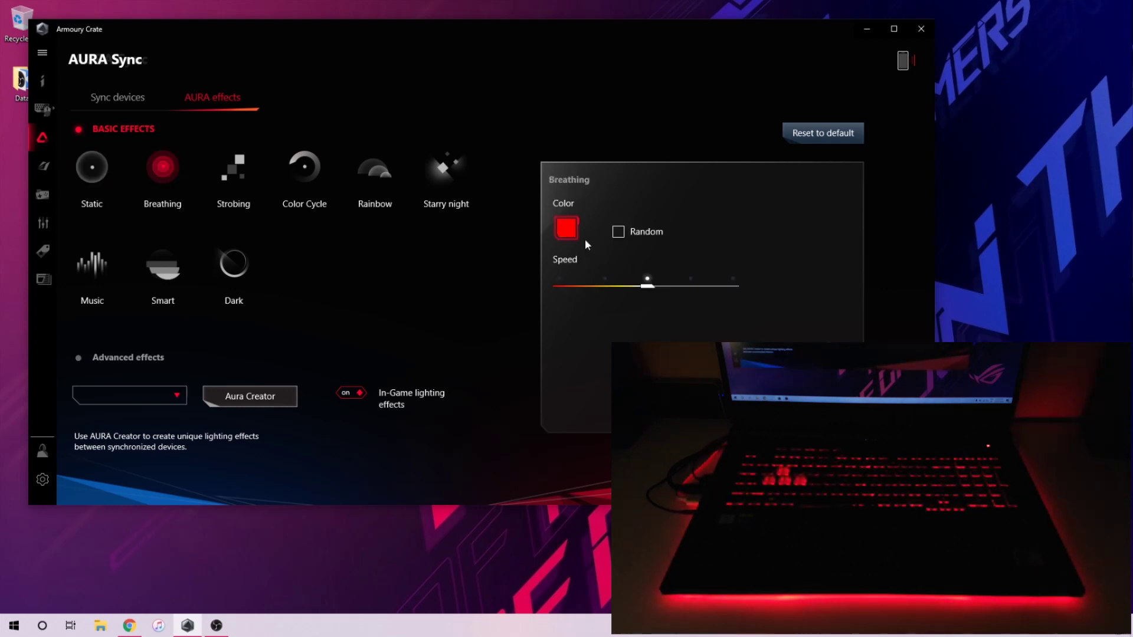
click(619, 232)
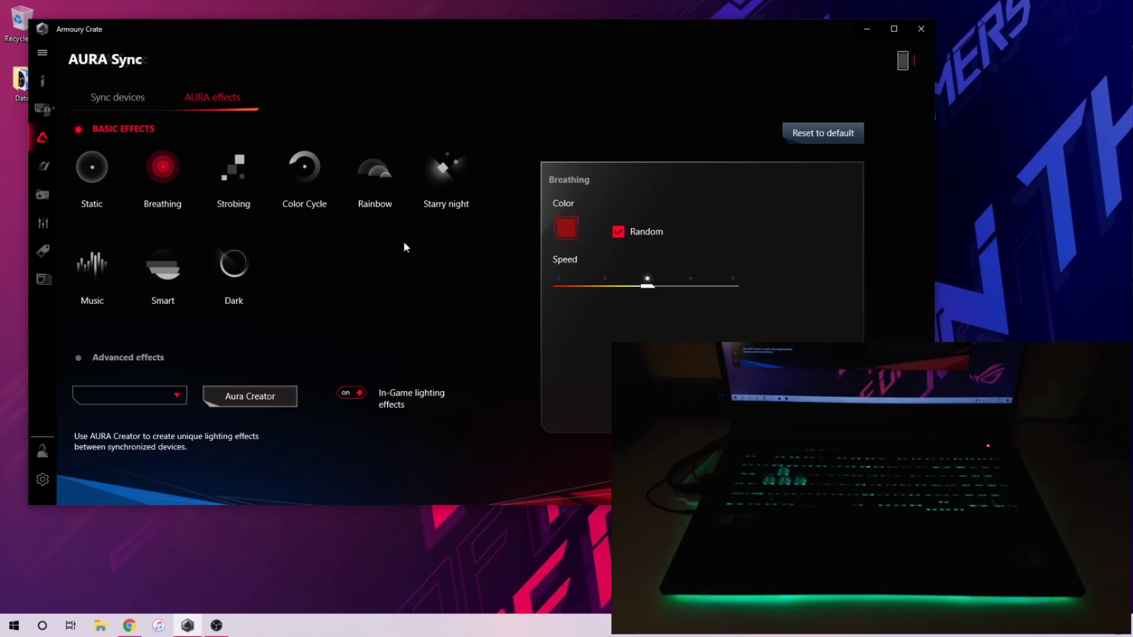
click(235, 178)
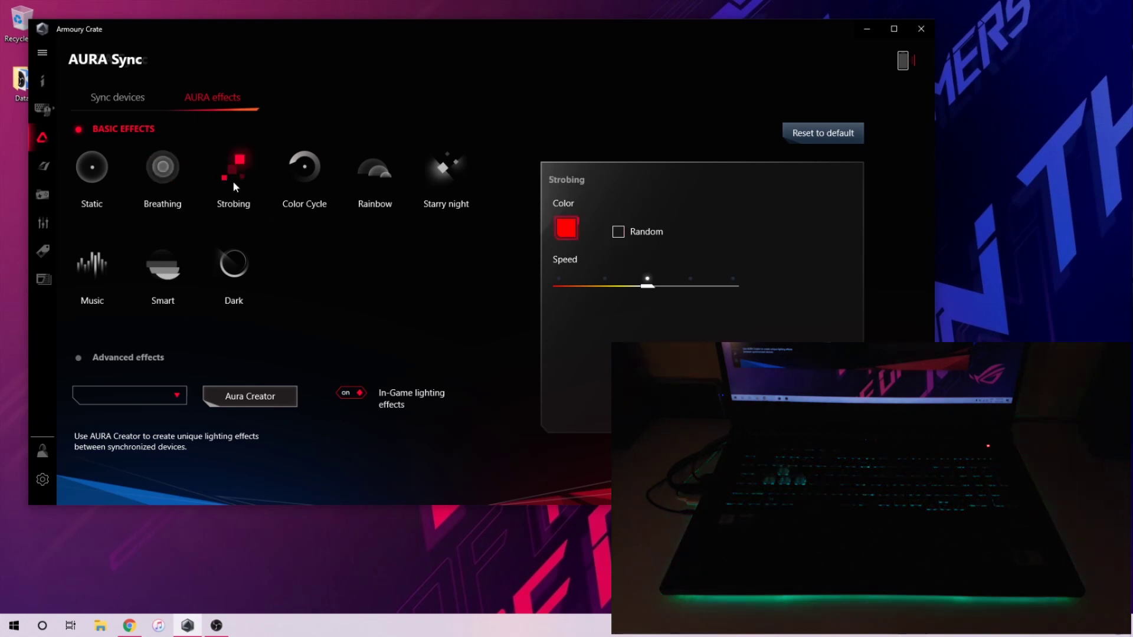
click(314, 185)
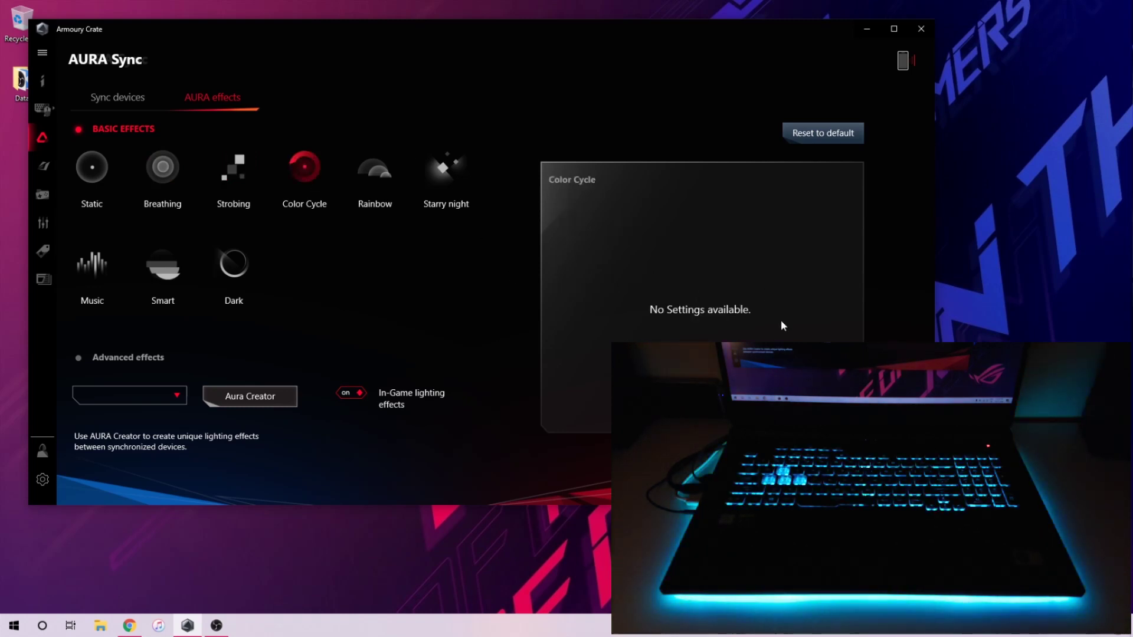
- Test Rainbow with the orange-red and solid red patterns at minimum speed
click(375, 171)
click(706, 231)
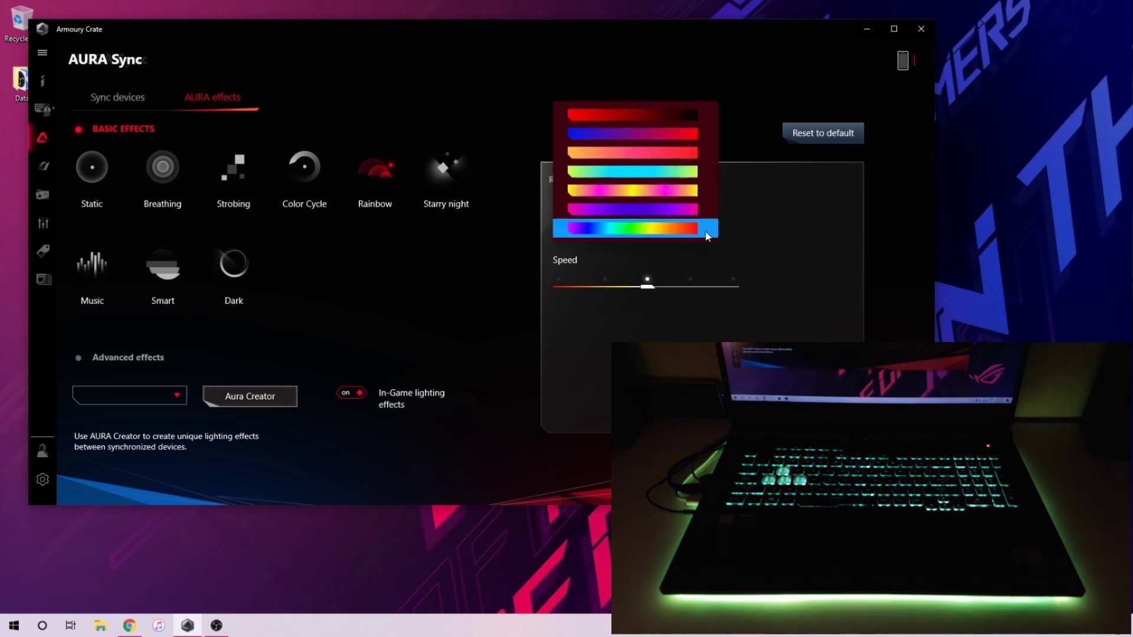
click(685, 153)
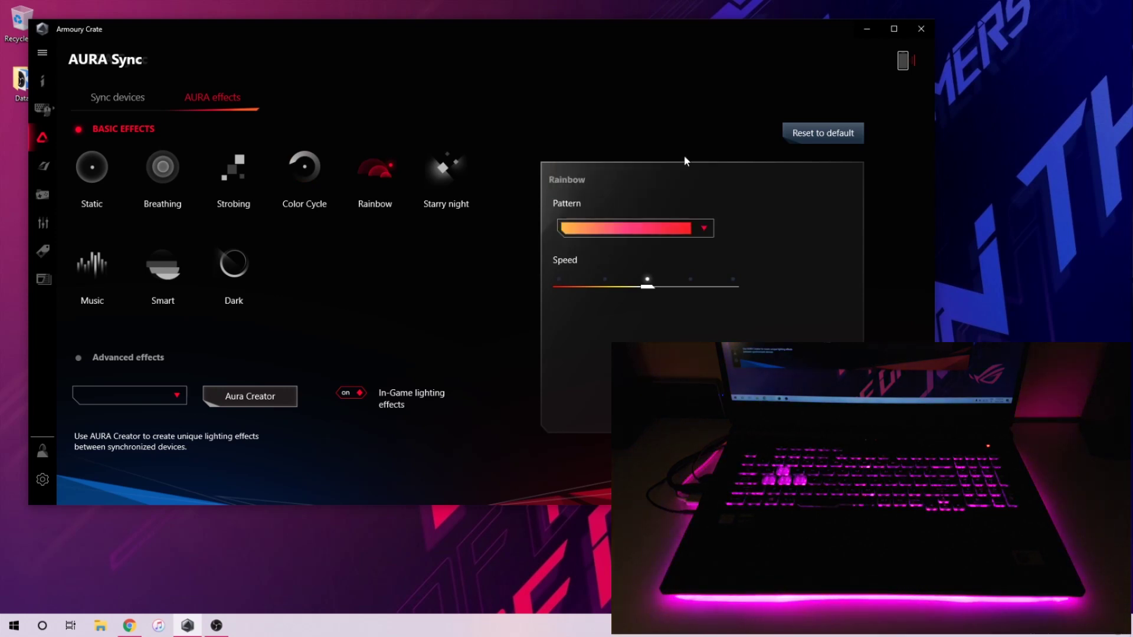
click(696, 234)
click(665, 186)
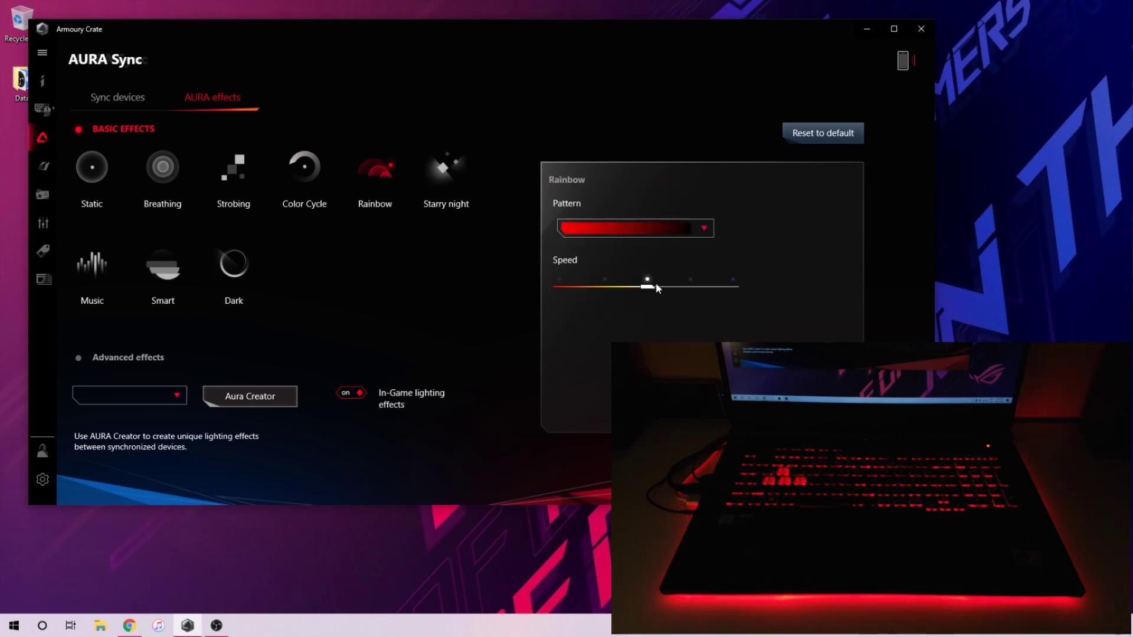
drag(645, 290, 539, 287)
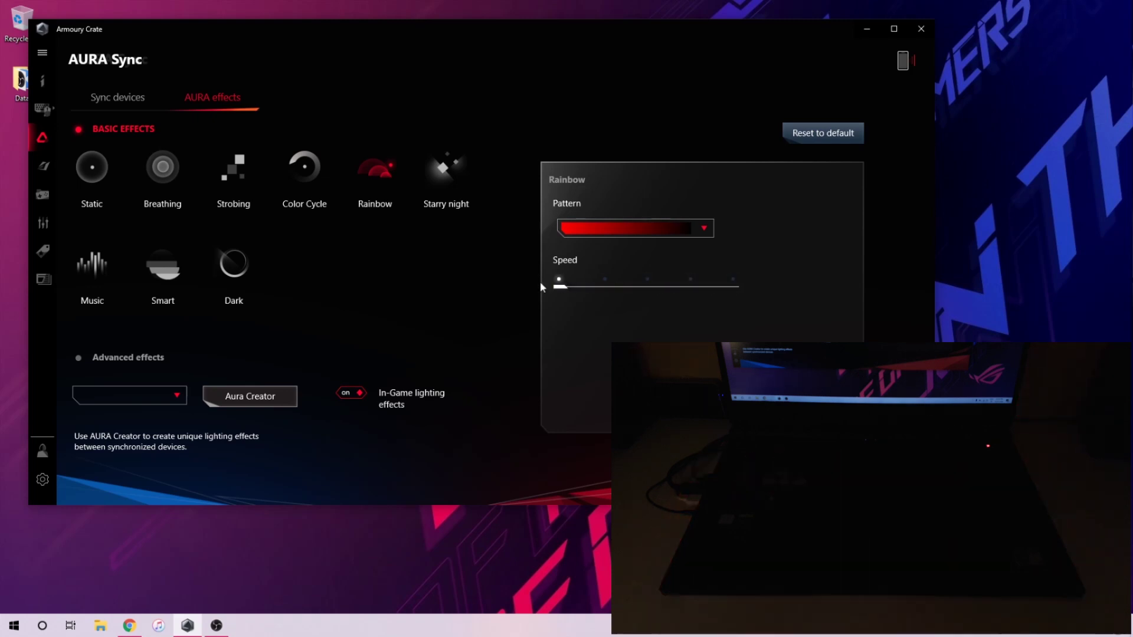
- Try Starry night, leave Music in Rock mode, and bring the Audio Library browser forward
click(452, 172)
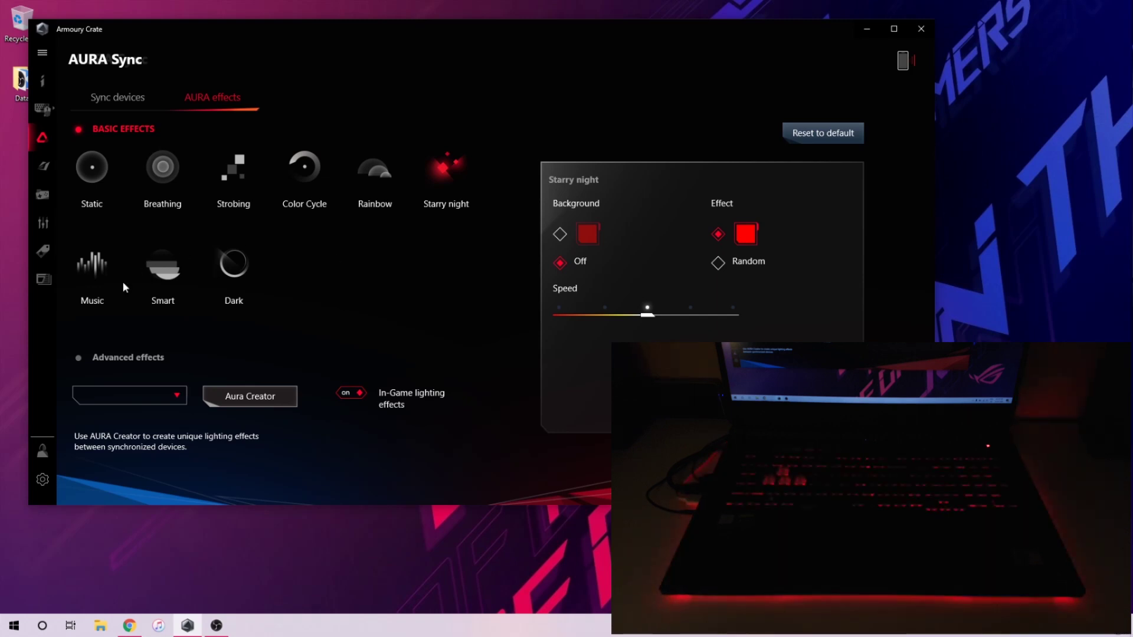
click(83, 271)
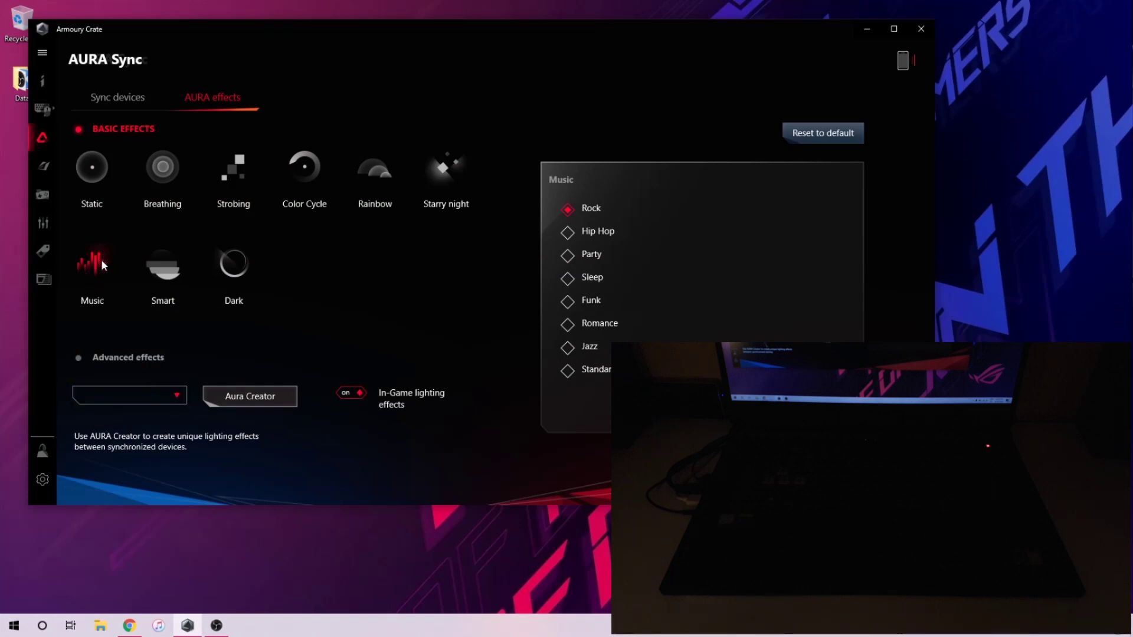
click(130, 621)
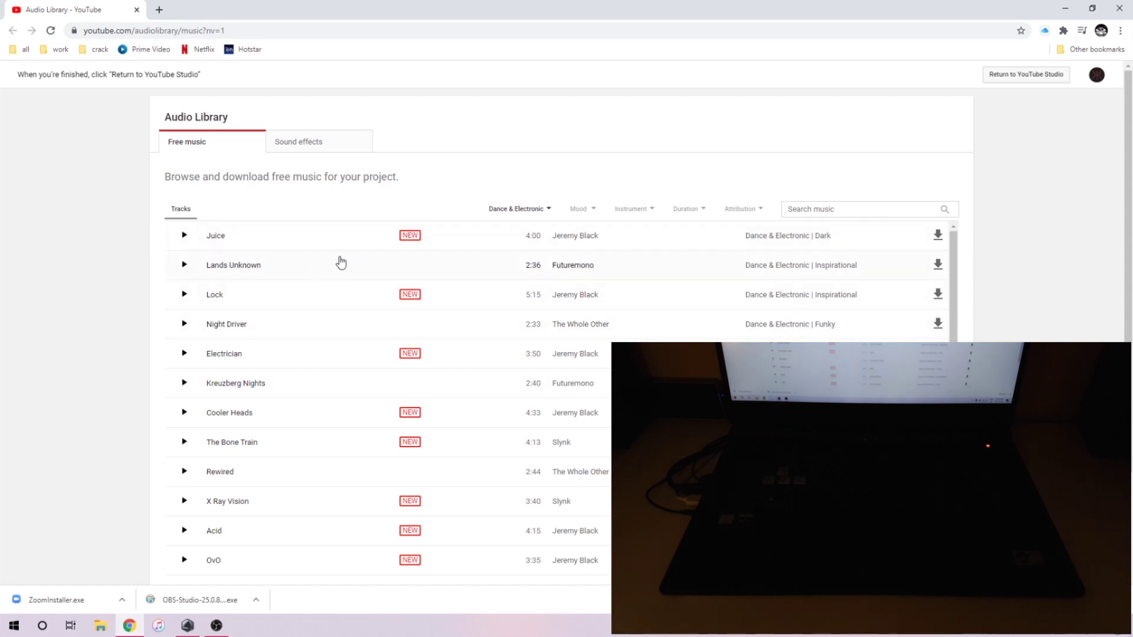
- Play and stop the Juice track in Audio Library, then minimise Chrome
click(184, 235)
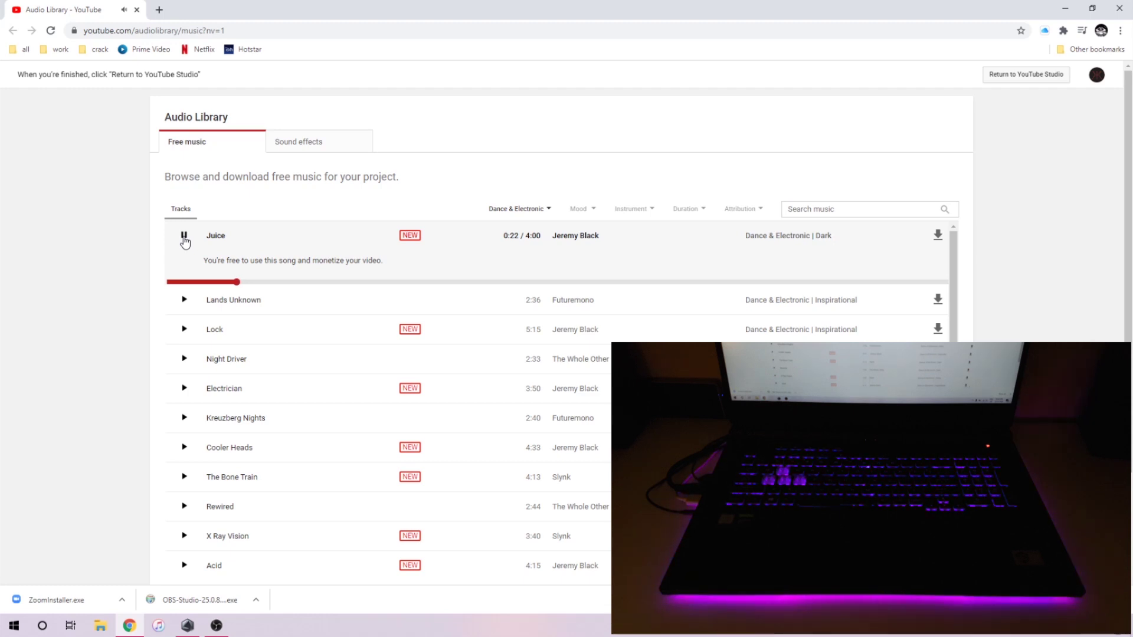
click(183, 235)
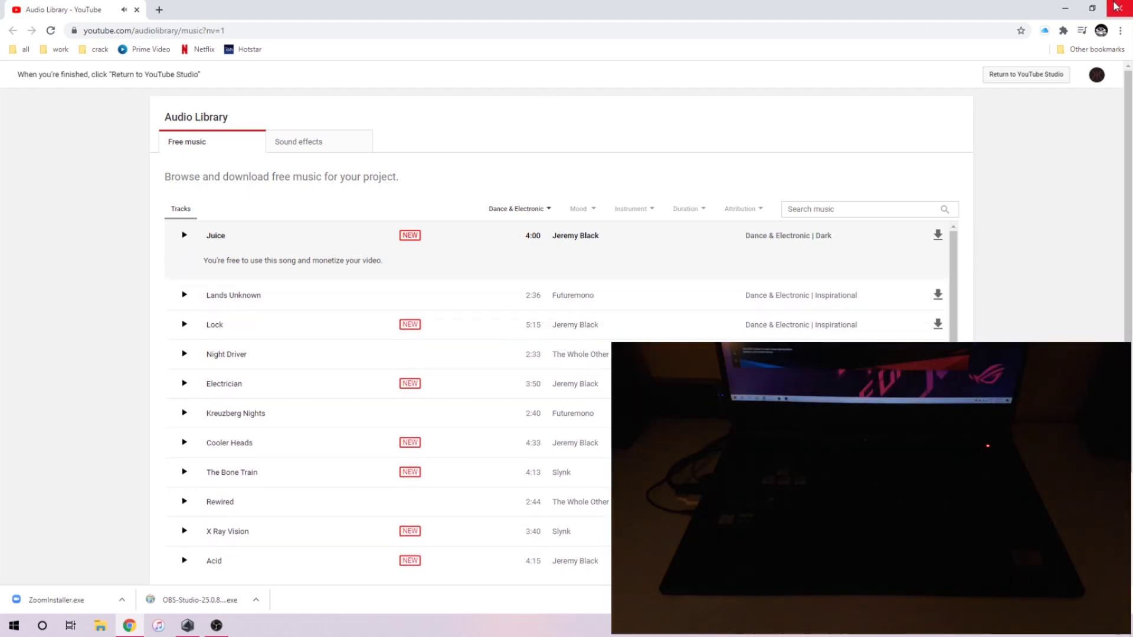
click(1065, 9)
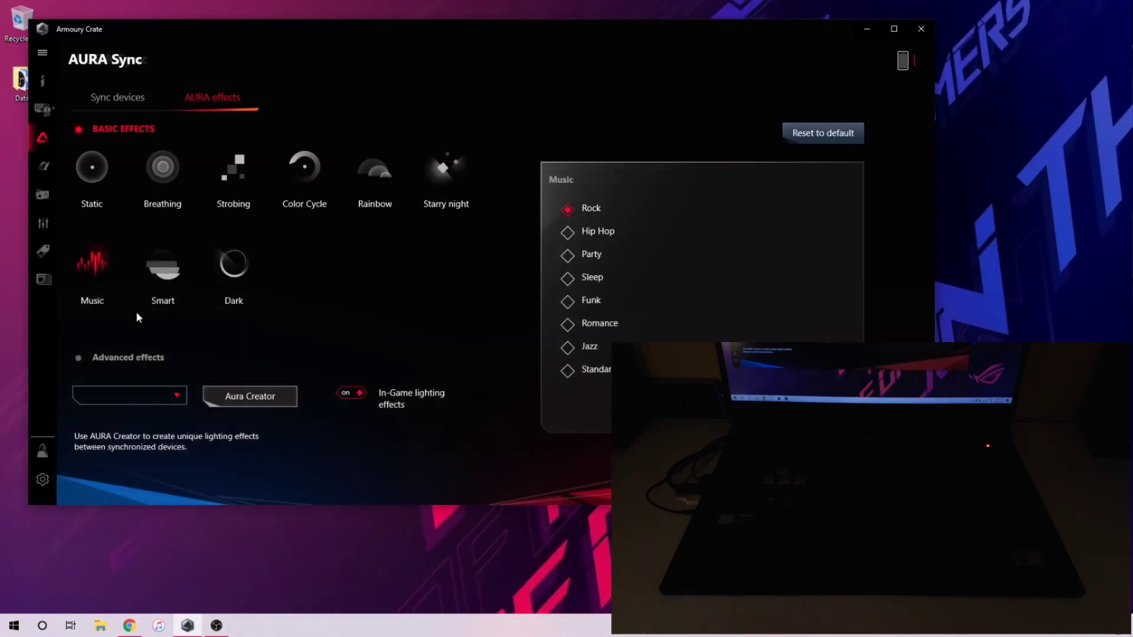
- Enable the Smart effect driven by CPU temperature, with 40°C low and 60°C high points
click(171, 281)
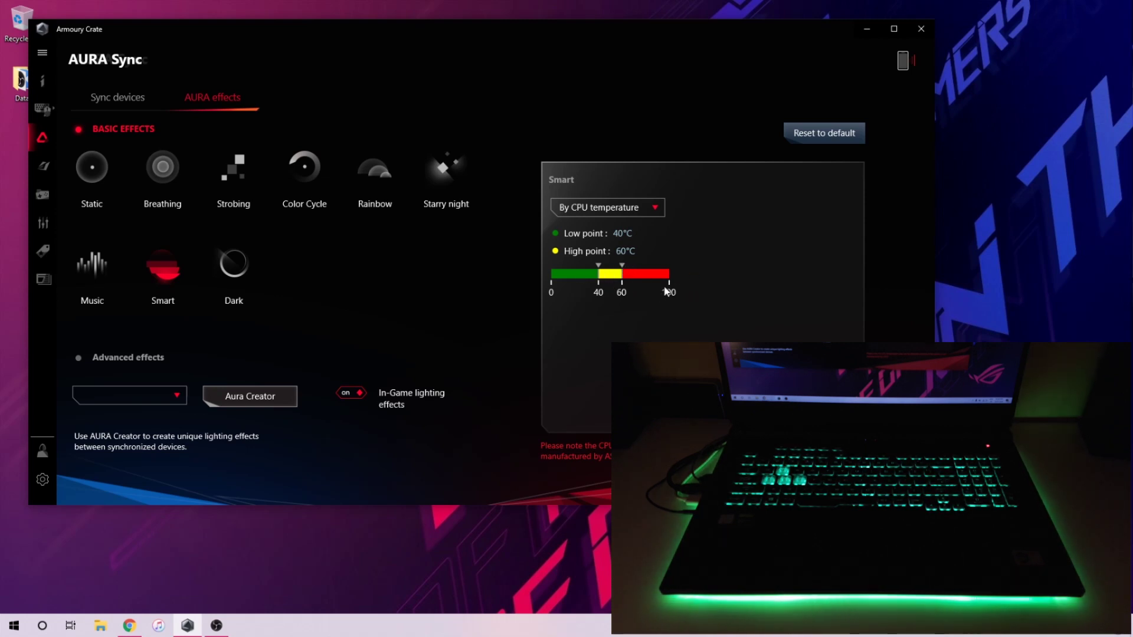
click(657, 209)
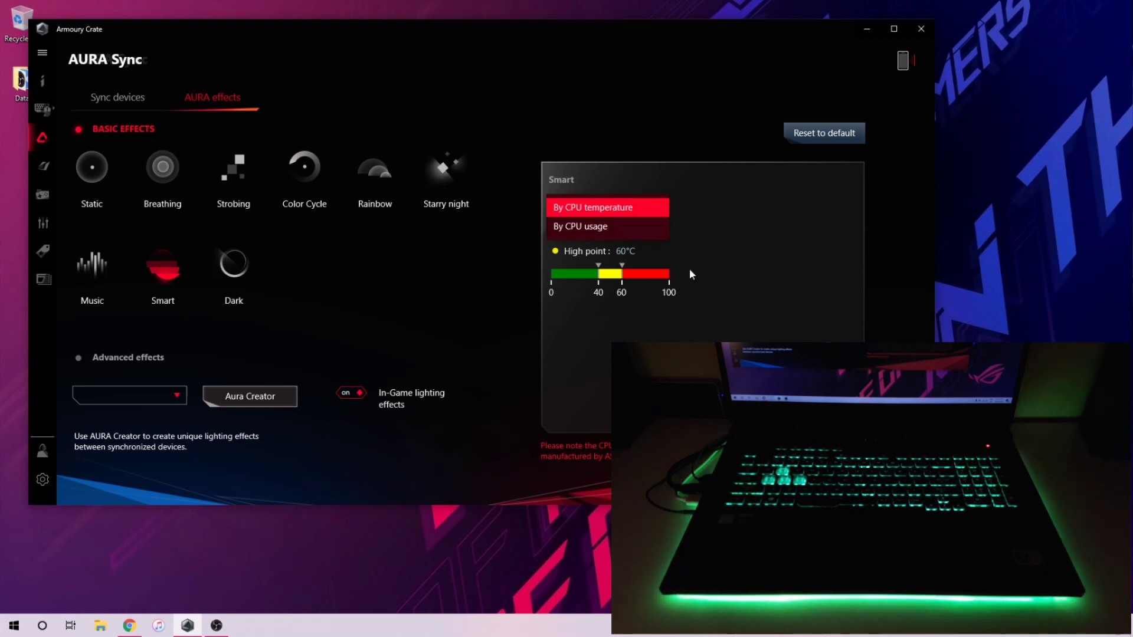
click(752, 314)
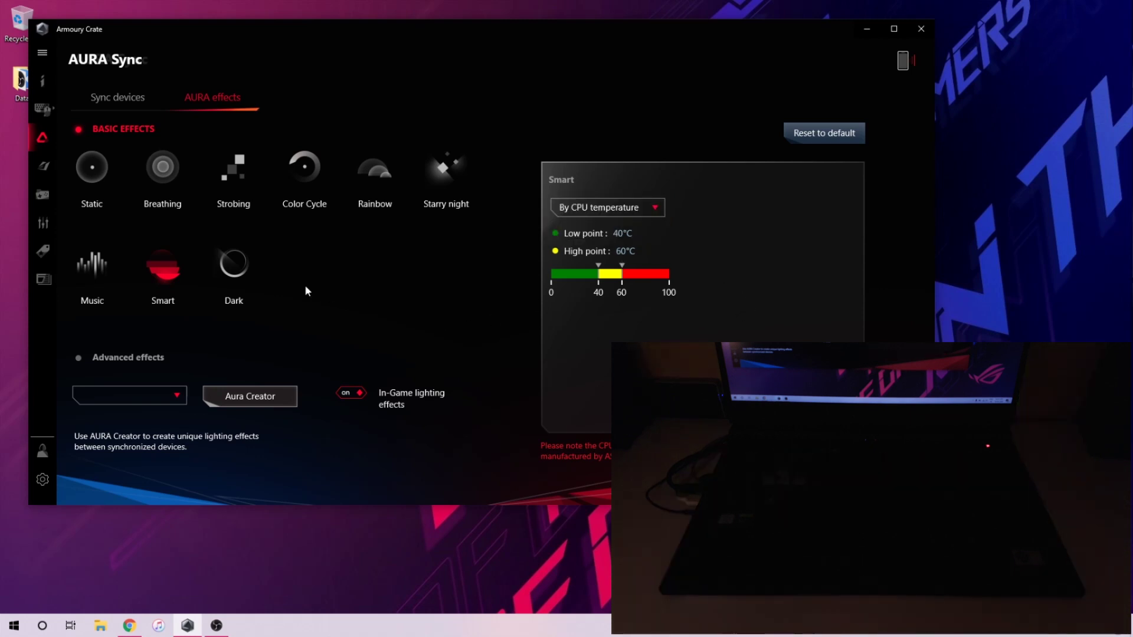
- Try the Dark effect, then reapply test1 from the Advanced effects list
click(236, 273)
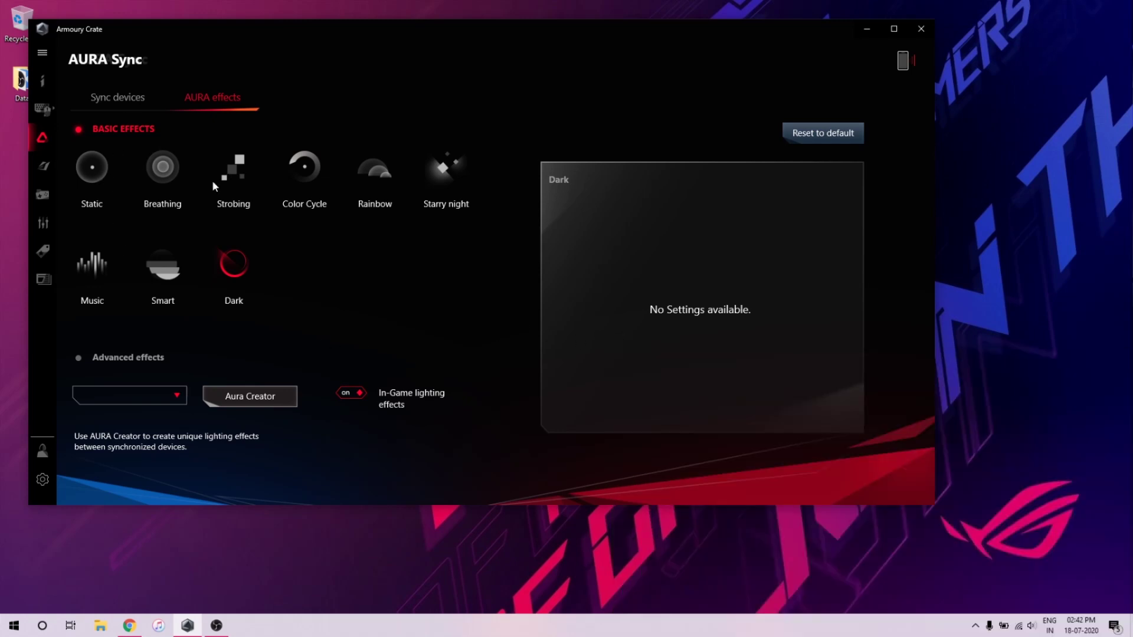
click(158, 394)
click(125, 407)
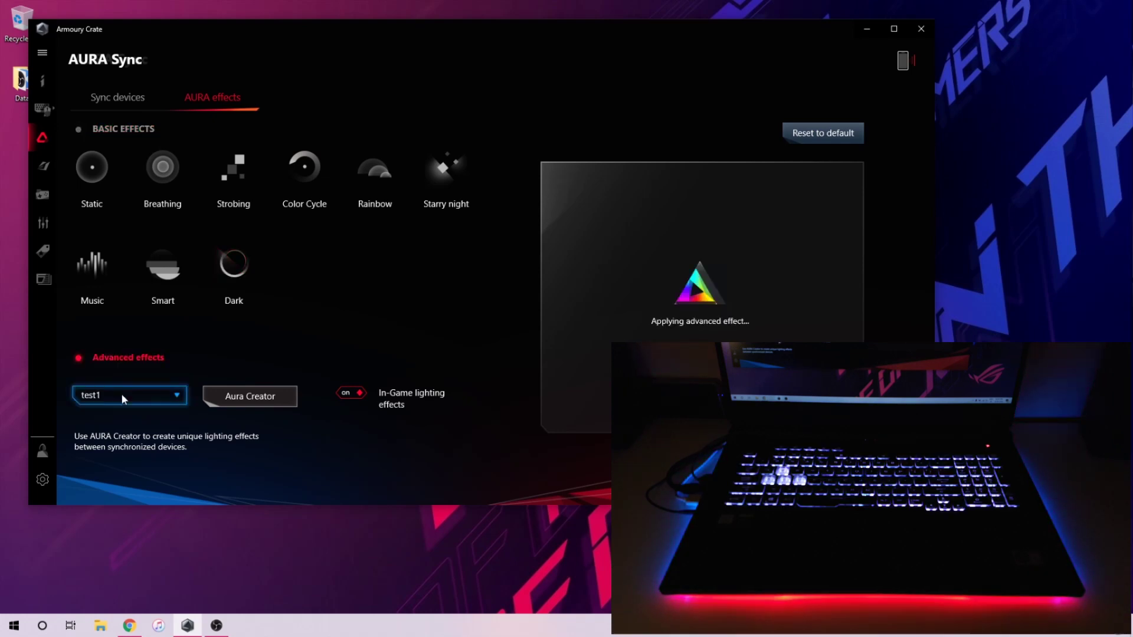